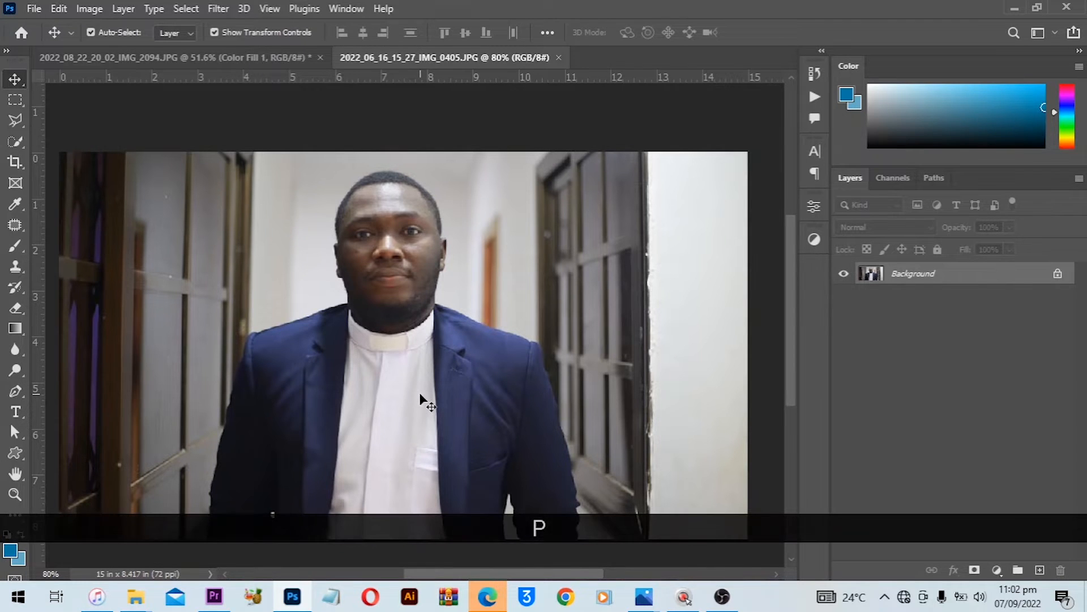
- Magnify the top of the man's head to 500% and activate the Pen tool in Path mode
{"action": "key", "text": "p"}
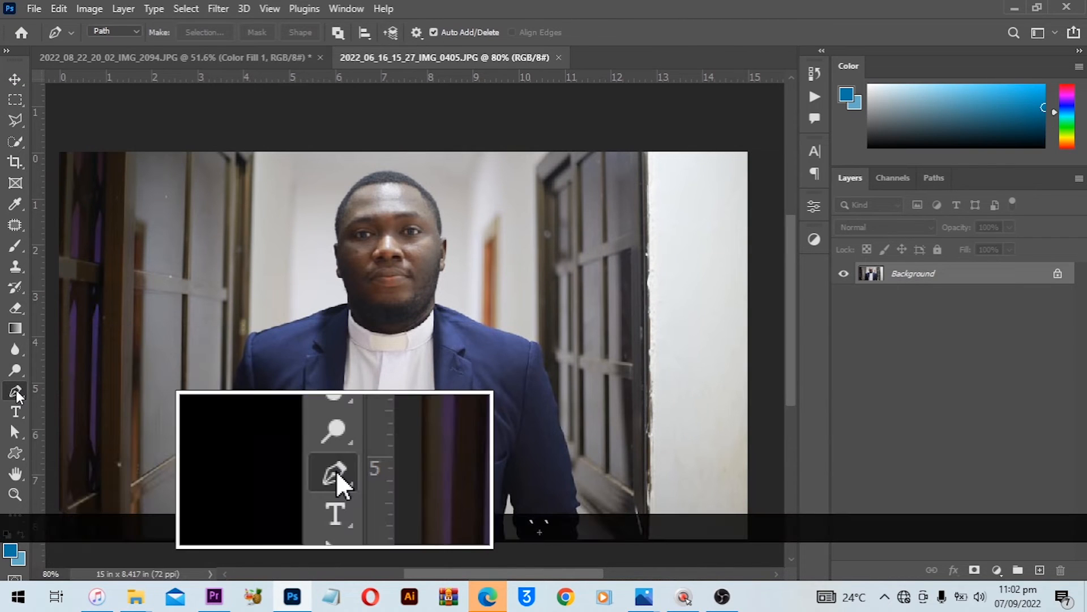
{"action": "key", "text": "alt"}
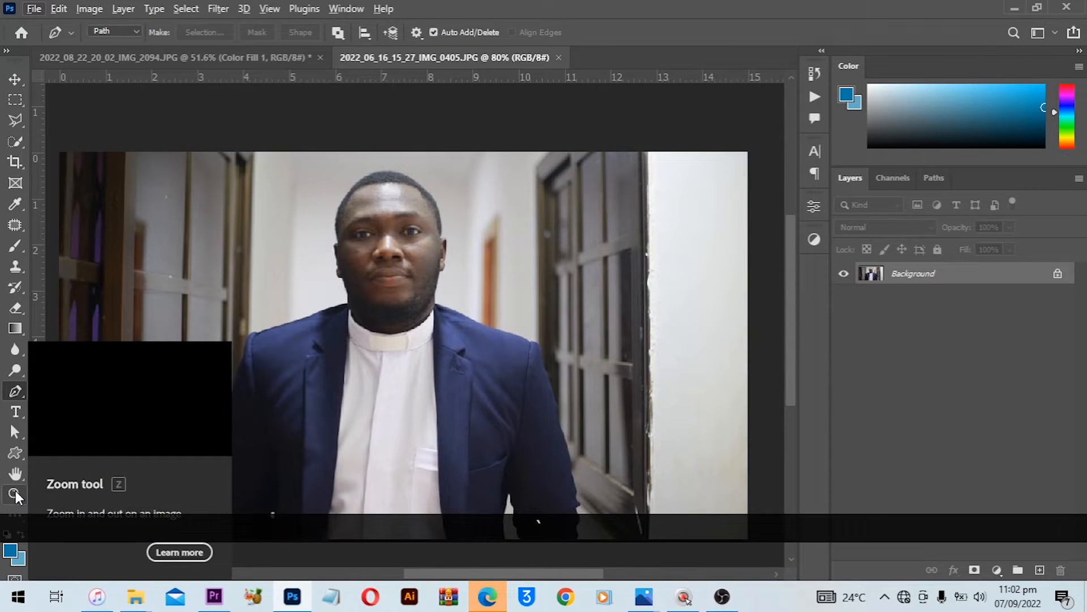
{"action": "key", "text": "z"}
{"action": "left_click_drag", "start_coordinate": [326, 185], "coordinate": [455, 225]}
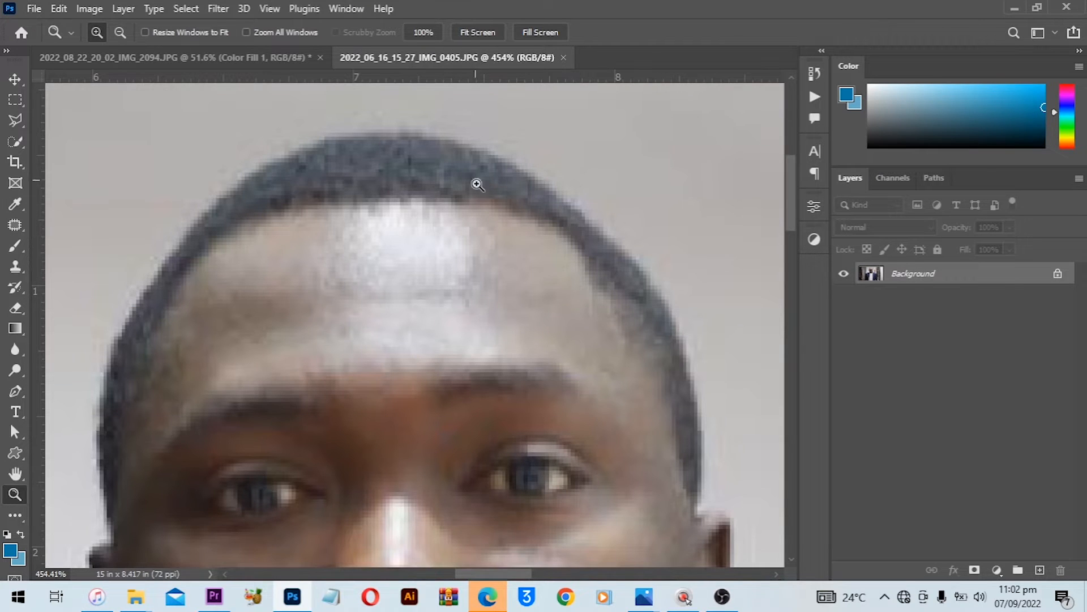
{"action": "scroll", "coordinate": [477, 185], "scroll_direction": "up", "scroll_amount": 3}
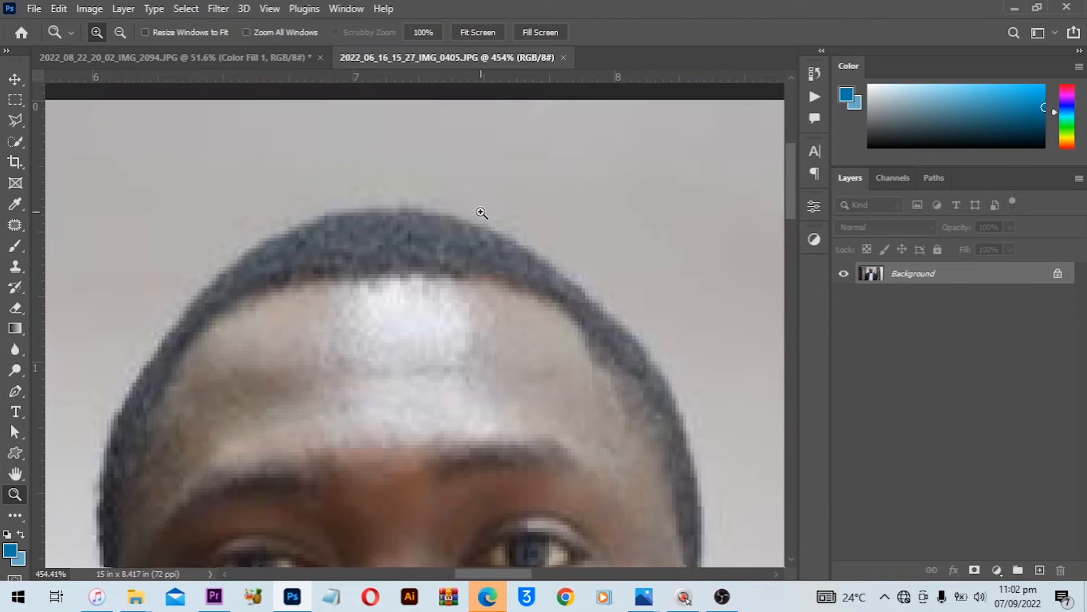
{"action": "key", "text": "ctrl+minus"}
{"action": "key", "text": "ctrl+equal"}
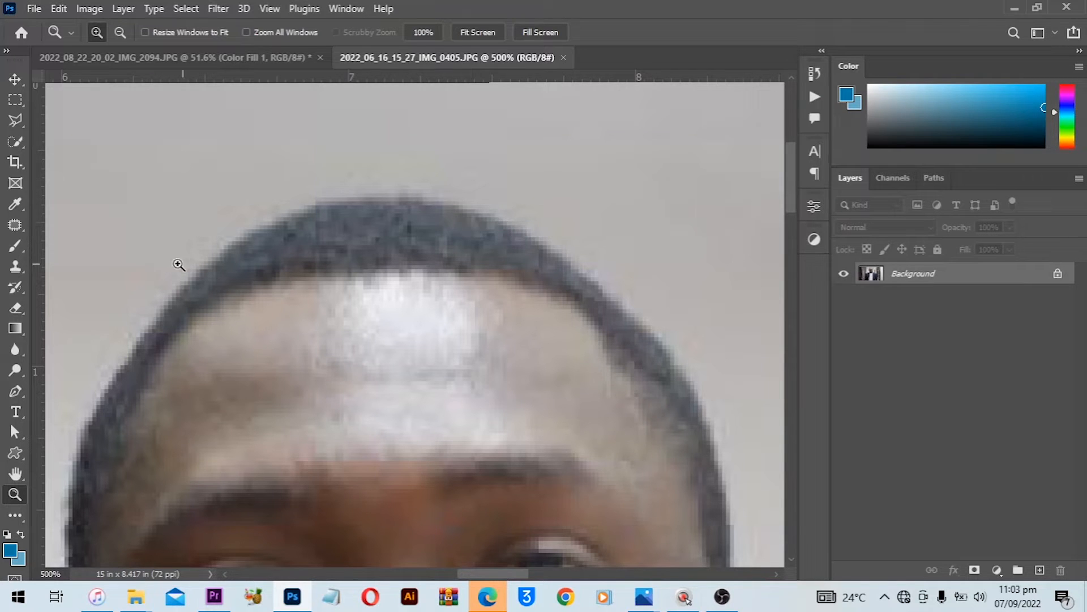
{"action": "left_click", "coordinate": [16, 391]}
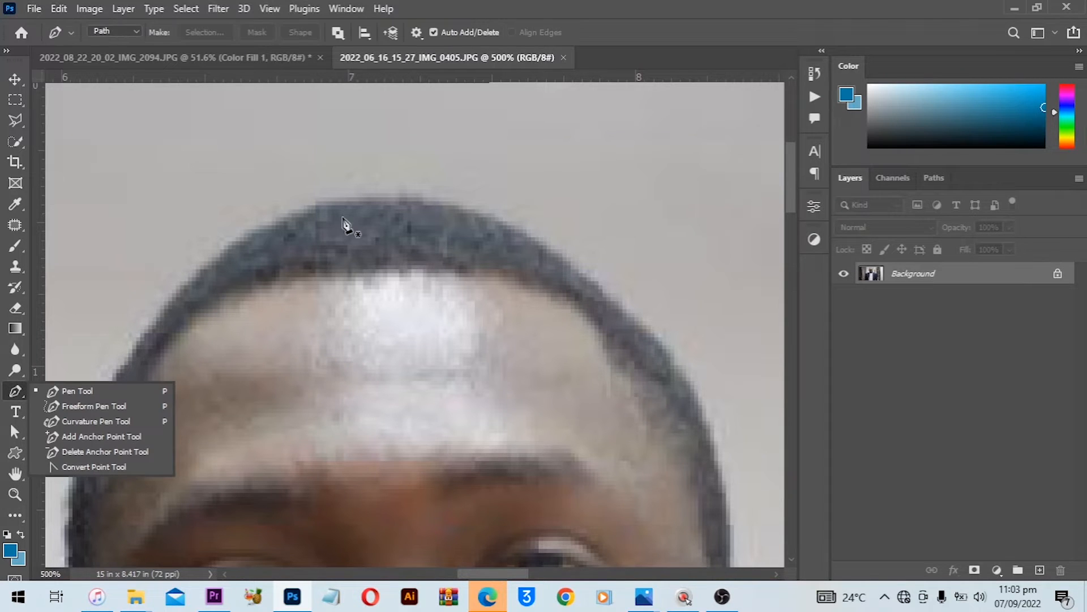
{"action": "key", "text": "alt"}
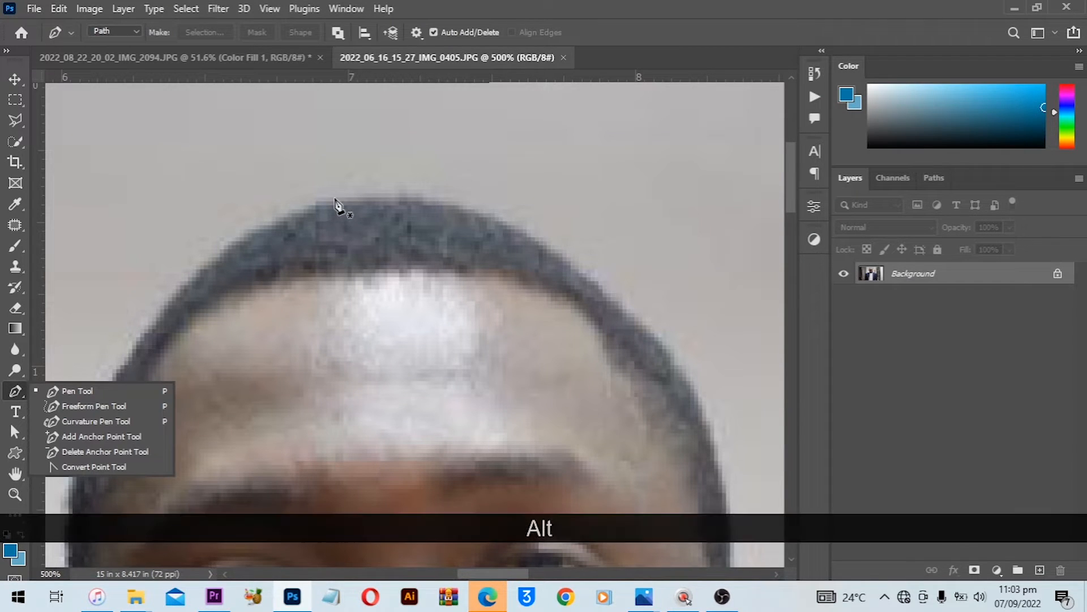
- Examine the outline of the head from the hairline around both temples and down to the ear and cheek
{"action": "scroll", "coordinate": [359, 233], "scroll_direction": "up", "scroll_amount": 2}
{"action": "key", "text": "space"}
{"action": "left_click_drag", "start_coordinate": [368, 218], "coordinate": [425, 198]}
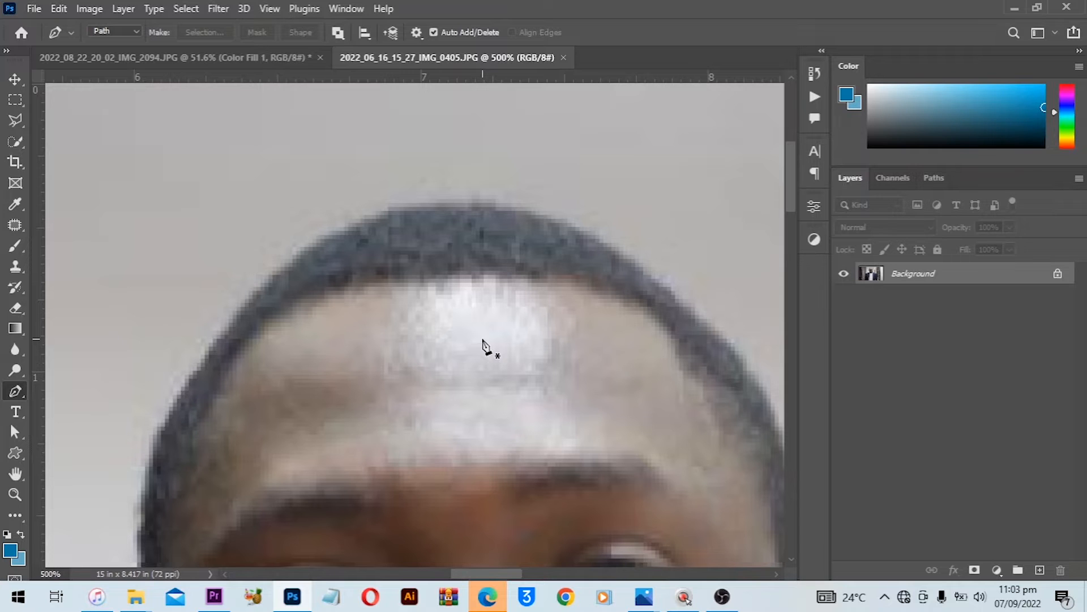
{"action": "key", "text": "space"}
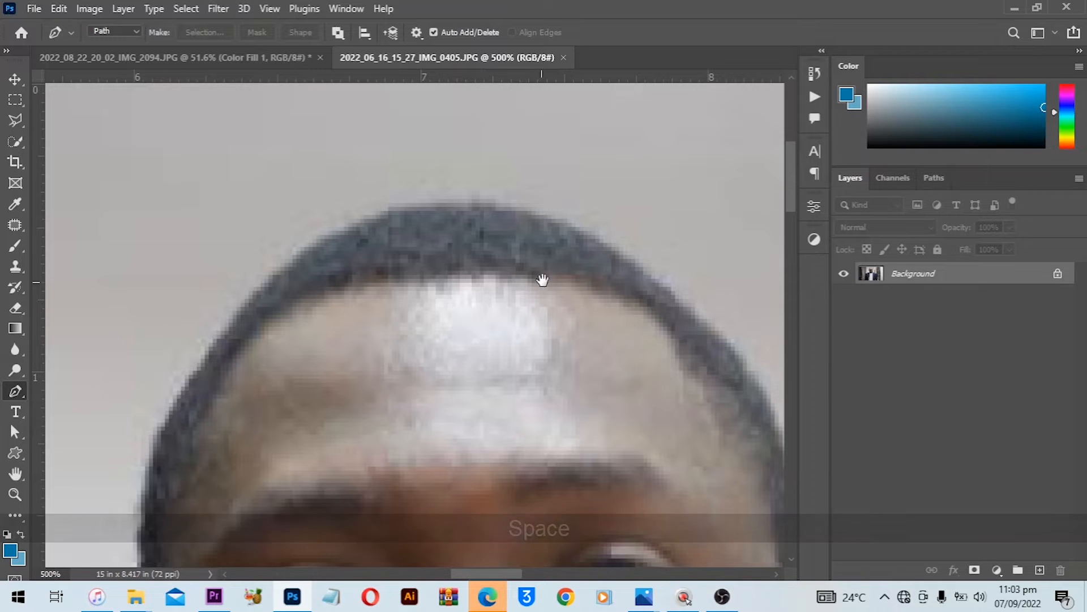
{"action": "left_click_drag", "start_coordinate": [551, 274], "coordinate": [454, 305]}
{"action": "key", "text": "space"}
{"action": "left_click_drag", "start_coordinate": [639, 439], "coordinate": [500, 309]}
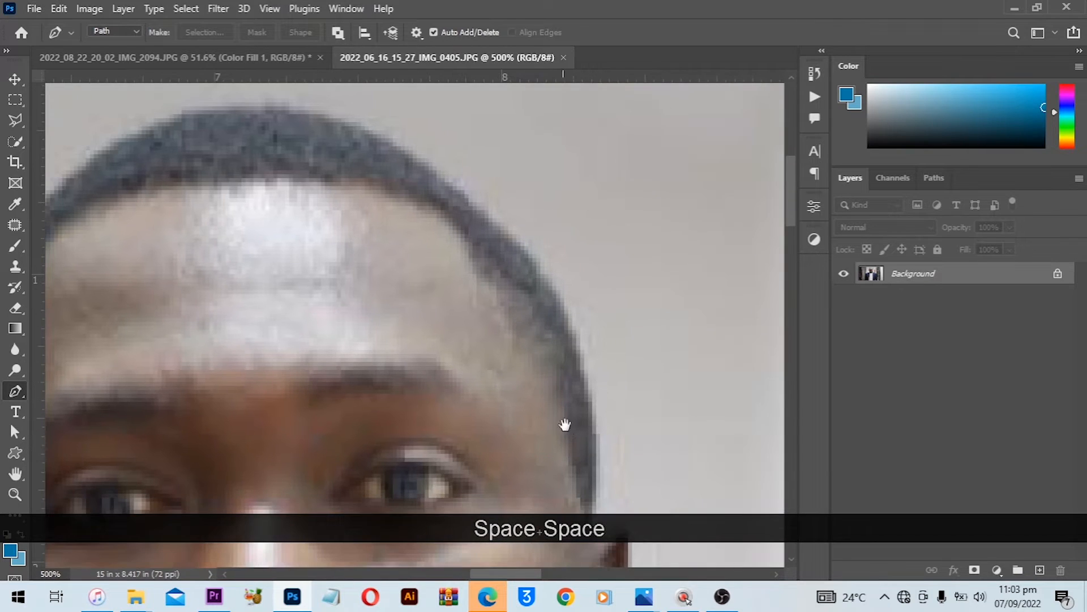
{"action": "left_click_drag", "start_coordinate": [583, 438], "coordinate": [580, 297]}
{"action": "left_click_drag", "start_coordinate": [402, 269], "coordinate": [631, 417]}
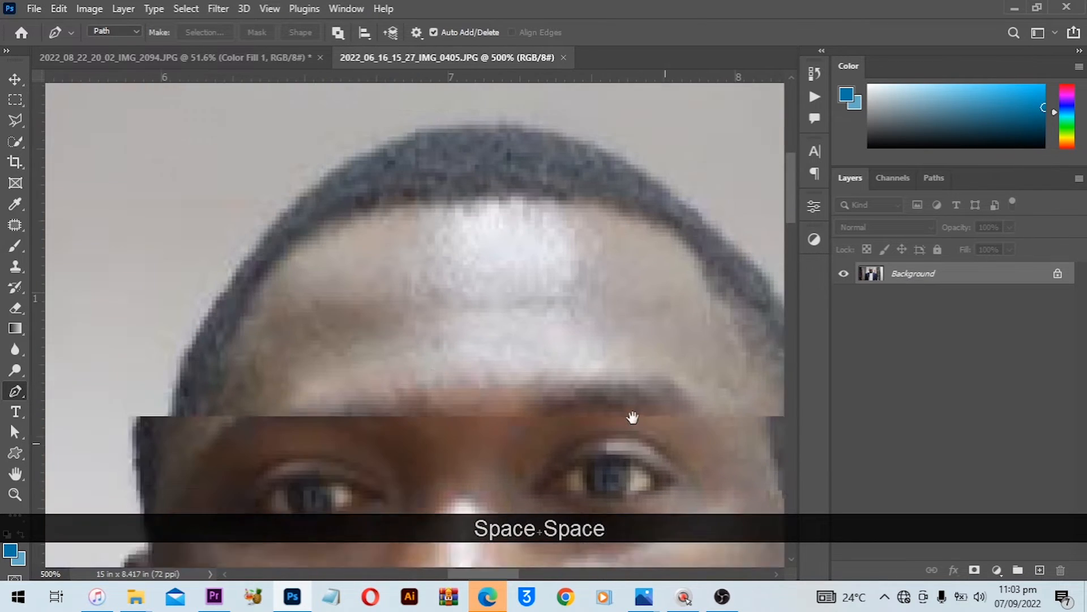
{"action": "left_click_drag", "start_coordinate": [330, 424], "coordinate": [452, 270]}
{"action": "left_click_drag", "start_coordinate": [347, 498], "coordinate": [317, 321]}
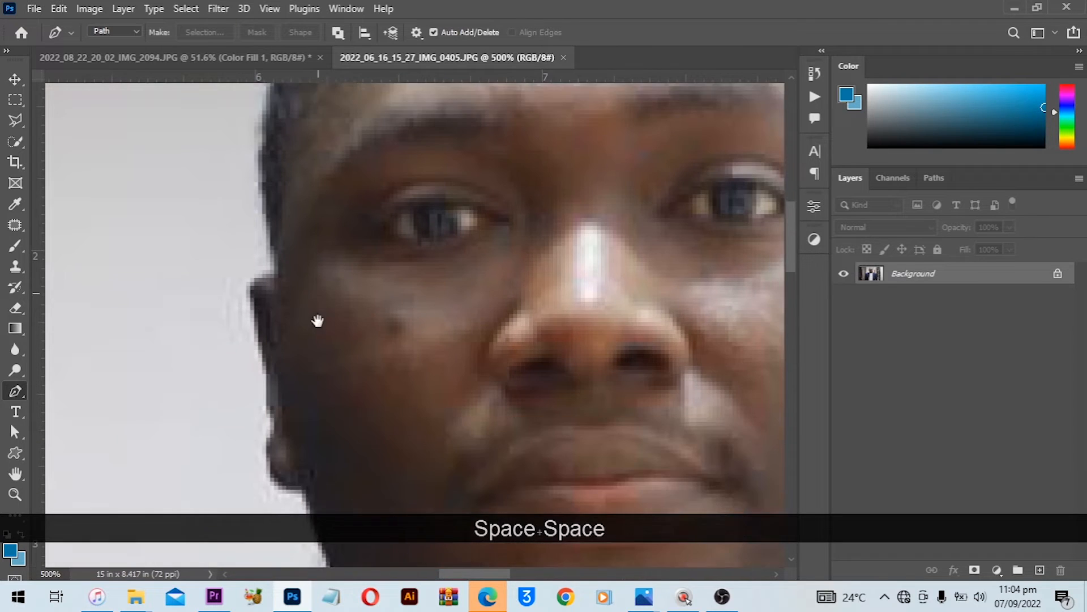
{"action": "left_click_drag", "start_coordinate": [330, 250], "coordinate": [240, 556]}
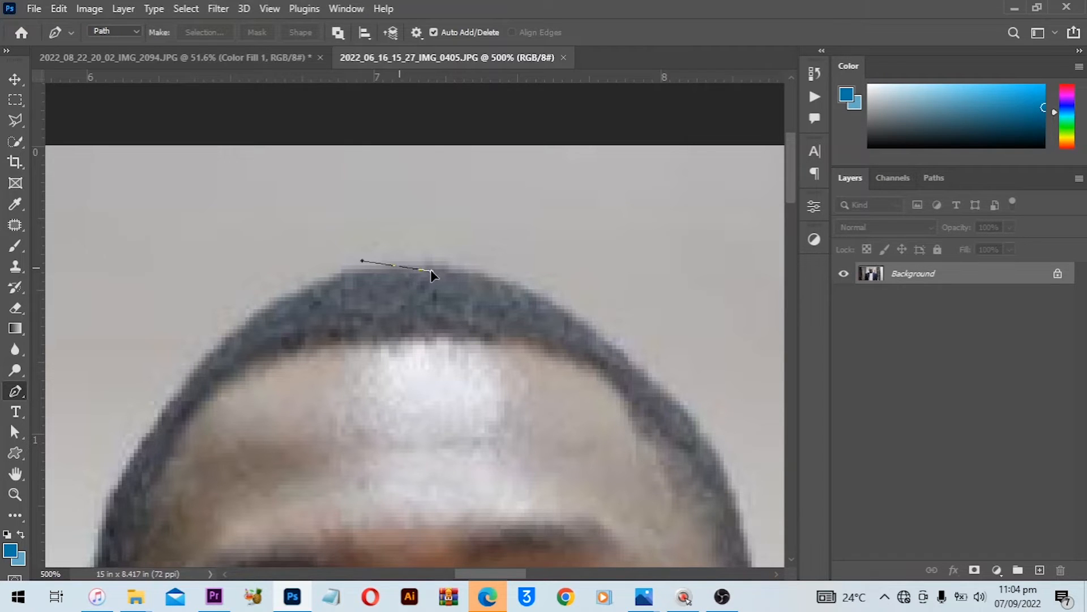
{"action": "key", "text": "ctrl+z"}
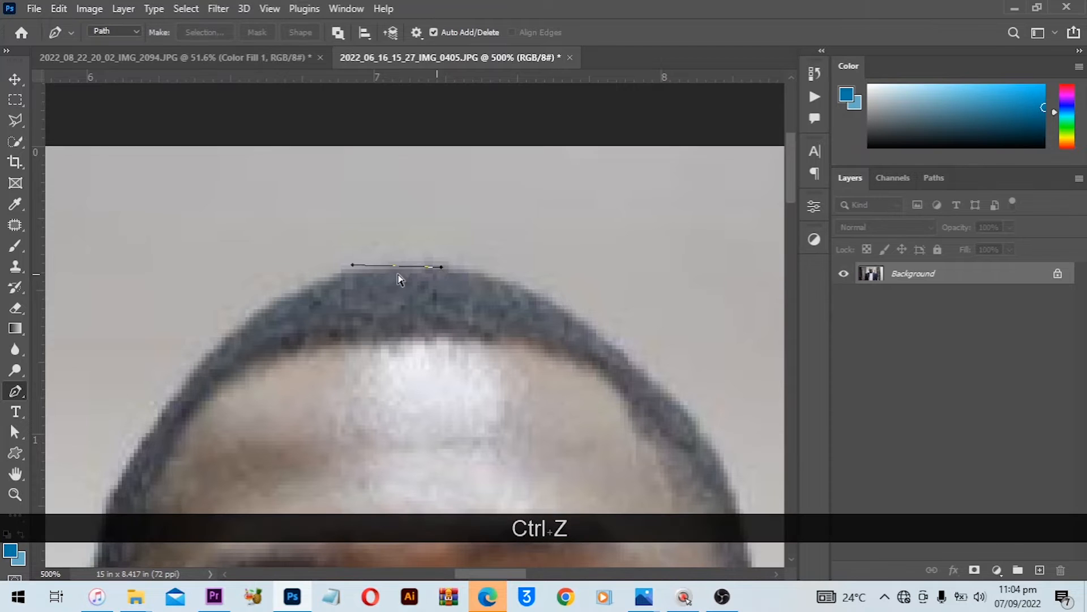
{"action": "left_click", "coordinate": [394, 266]}
{"action": "left_click", "coordinate": [553, 301]}
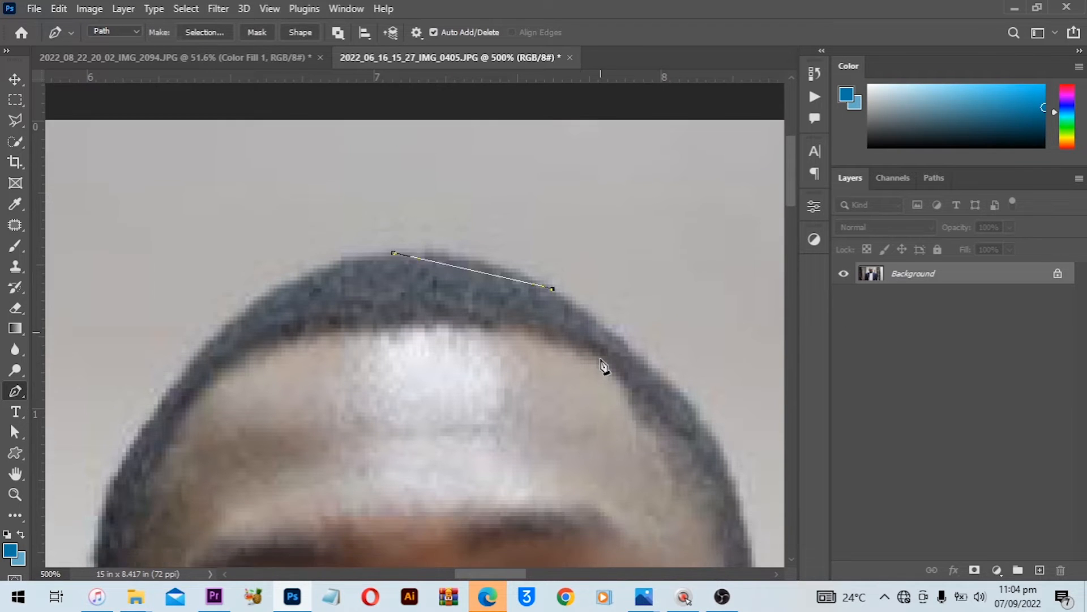
{"action": "key", "text": "ctrl+z"}
{"action": "key", "text": "ctrl+z"}
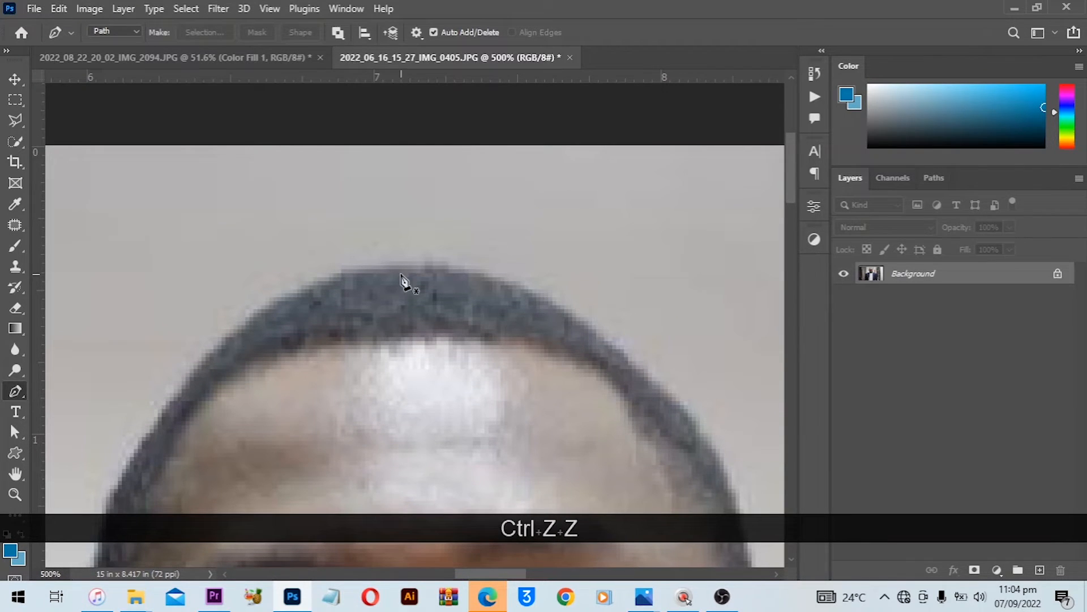
- Start a path at the crown and trace the hair edge to the right temple with four curved anchor points
{"action": "left_click_drag", "start_coordinate": [395, 266], "coordinate": [429, 266]}
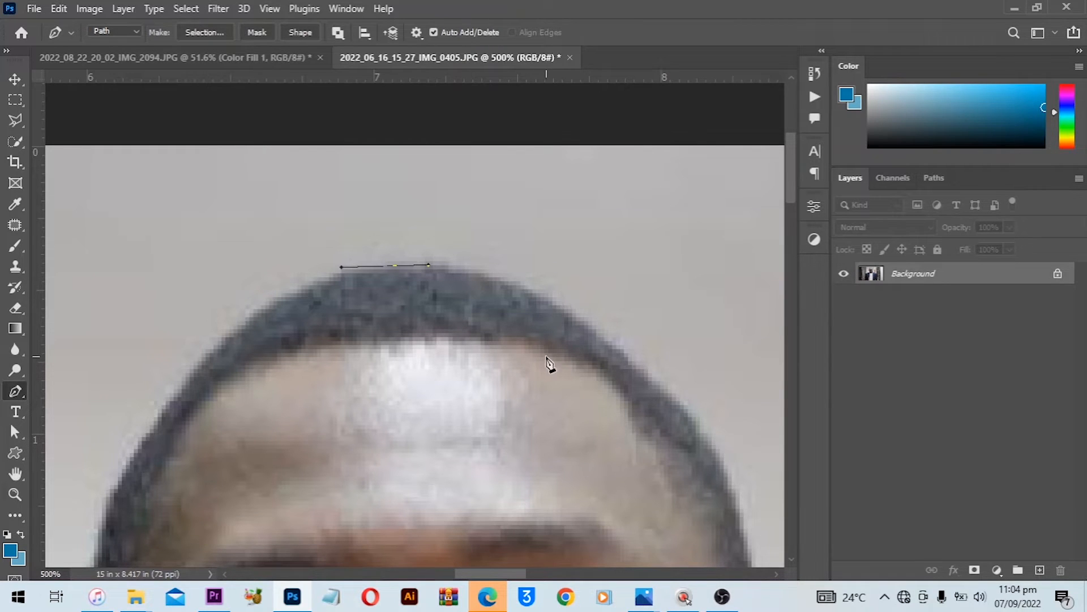
{"action": "key", "text": "space"}
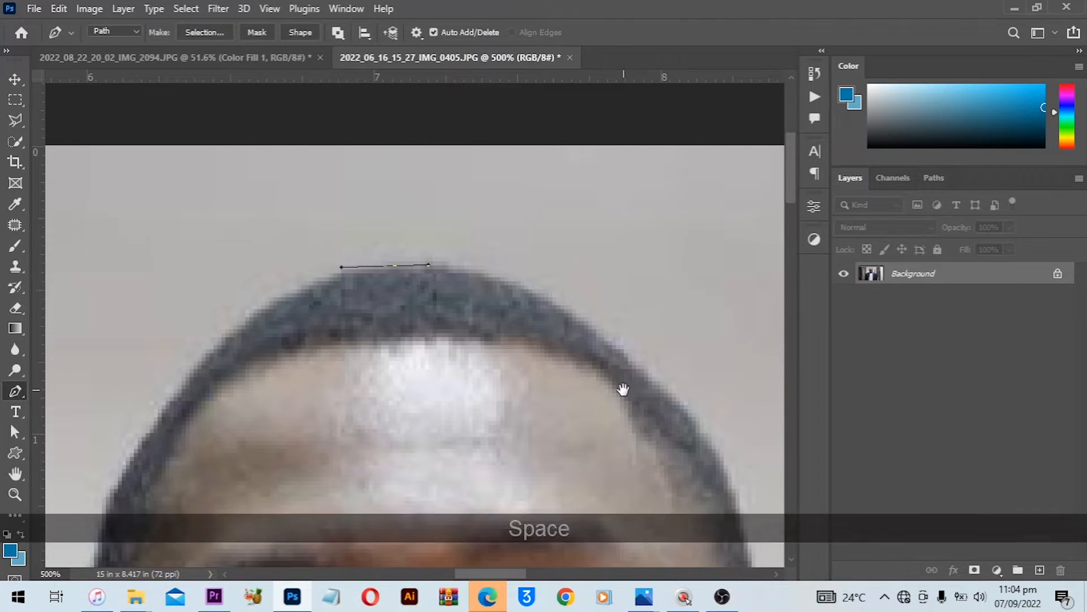
{"action": "left_click_drag", "start_coordinate": [622, 393], "coordinate": [563, 383]}
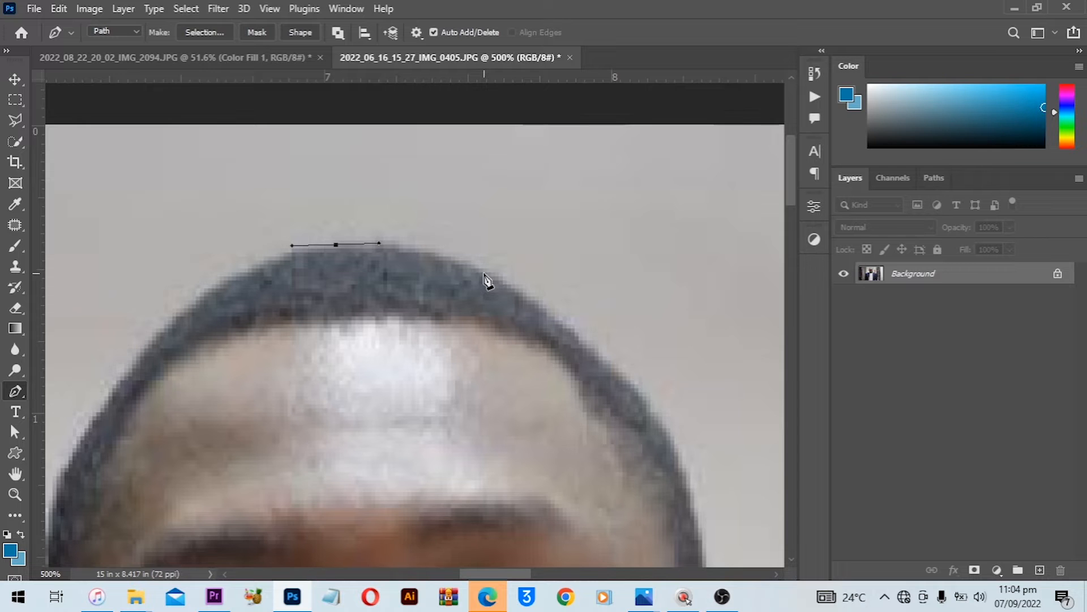
{"action": "left_click_drag", "start_coordinate": [477, 271], "coordinate": [513, 295]}
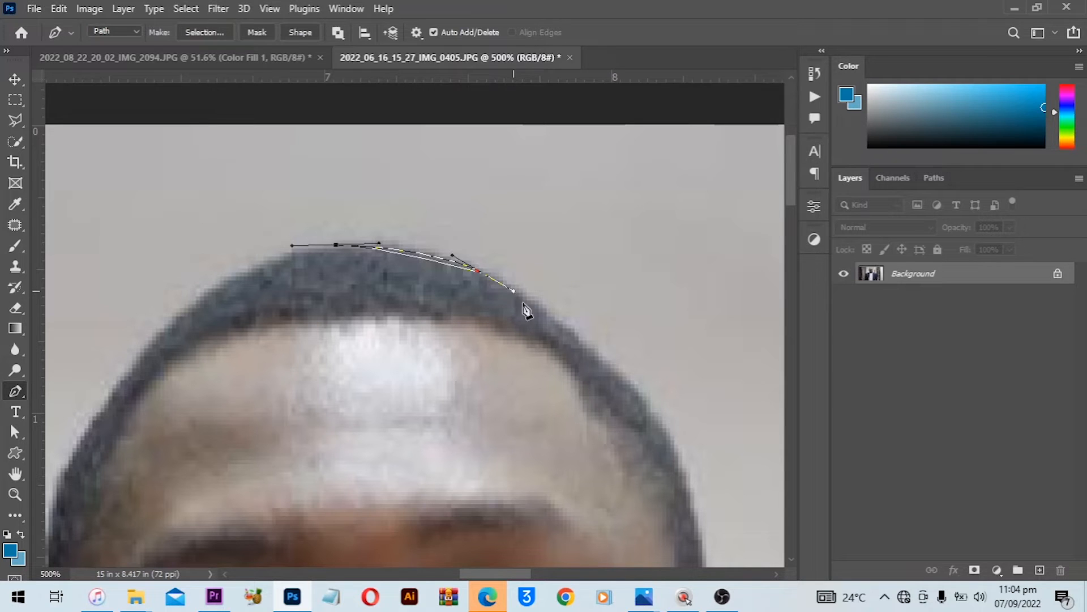
{"action": "left_click_drag", "start_coordinate": [580, 345], "coordinate": [586, 358]}
{"action": "scroll", "coordinate": [445, 261], "scroll_direction": "up", "scroll_amount": 1}
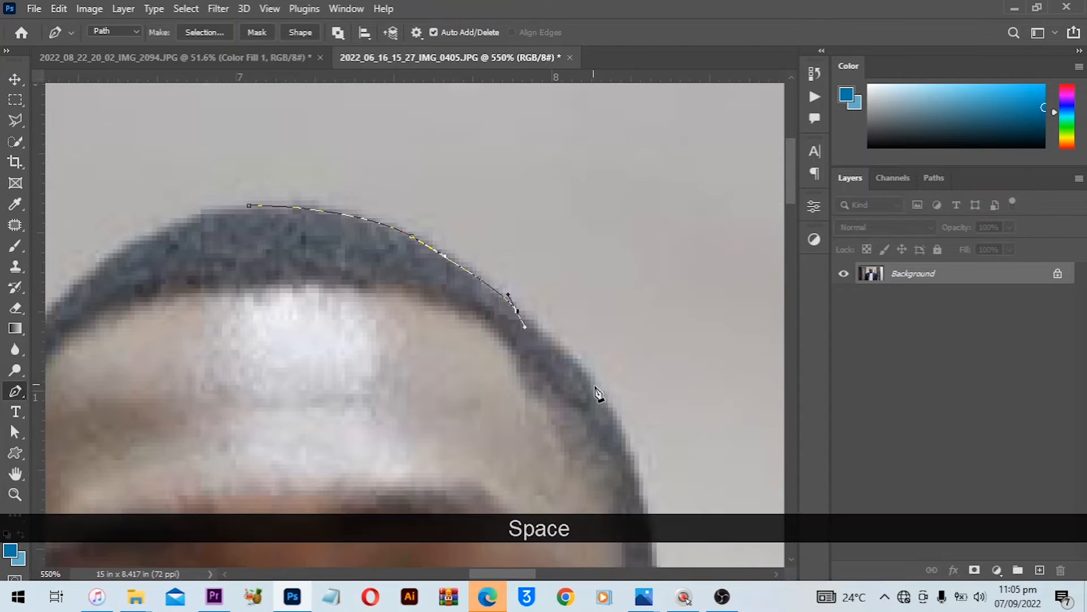
{"action": "key", "text": "space"}
{"action": "left_click_drag", "start_coordinate": [637, 401], "coordinate": [603, 362]}
{"action": "left_click_drag", "start_coordinate": [593, 400], "coordinate": [614, 456]}
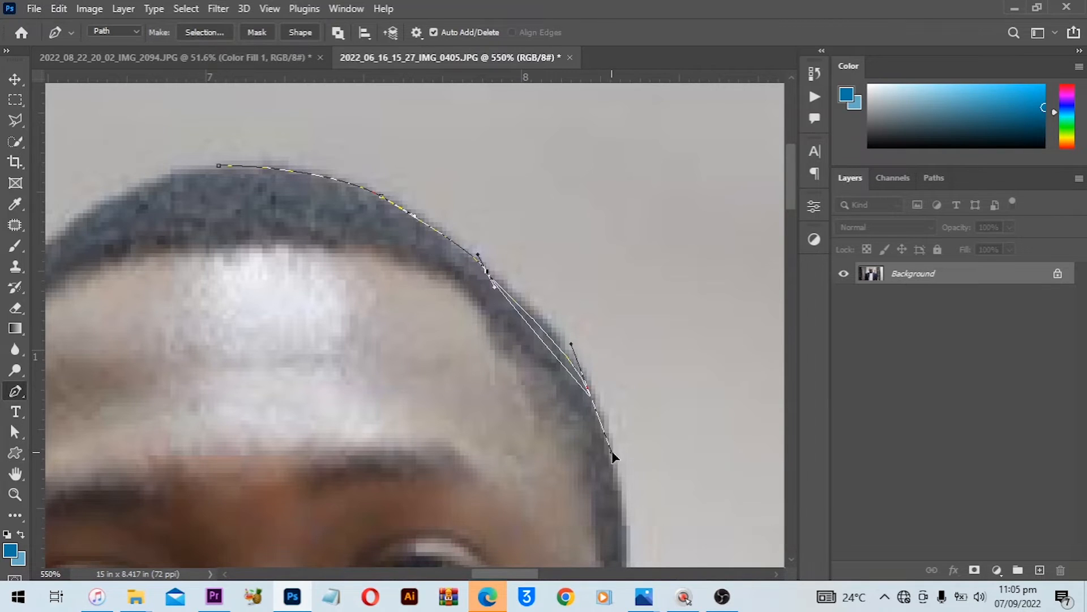
{"action": "scroll", "coordinate": [639, 329], "scroll_direction": "down", "scroll_amount": 1}
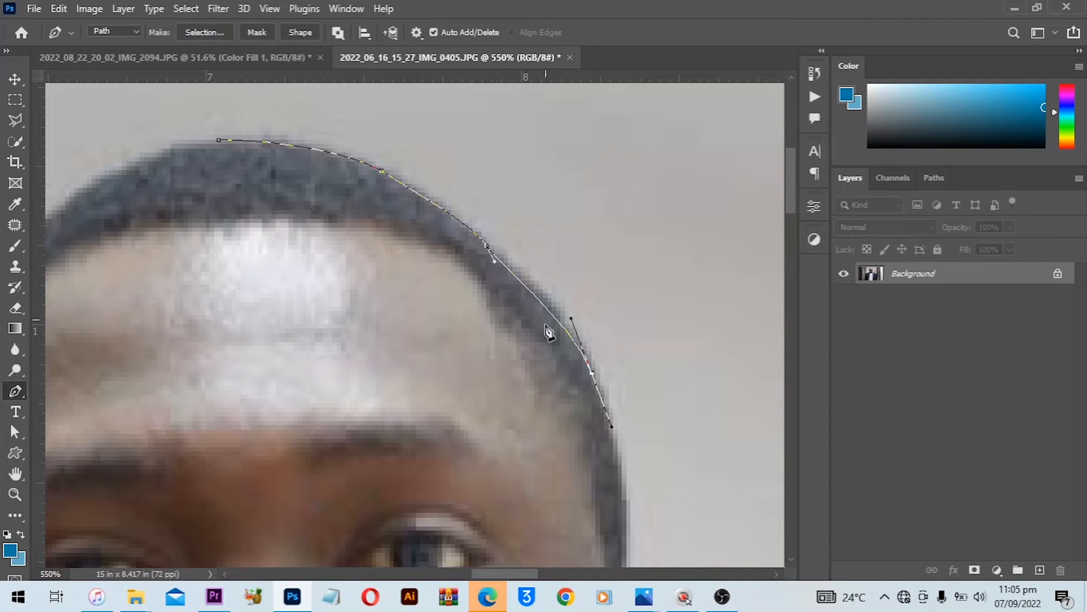
- Adjust the facing direction handles of the last two anchors so their segment curves along the hair edge
{"action": "key", "text": "alt"}
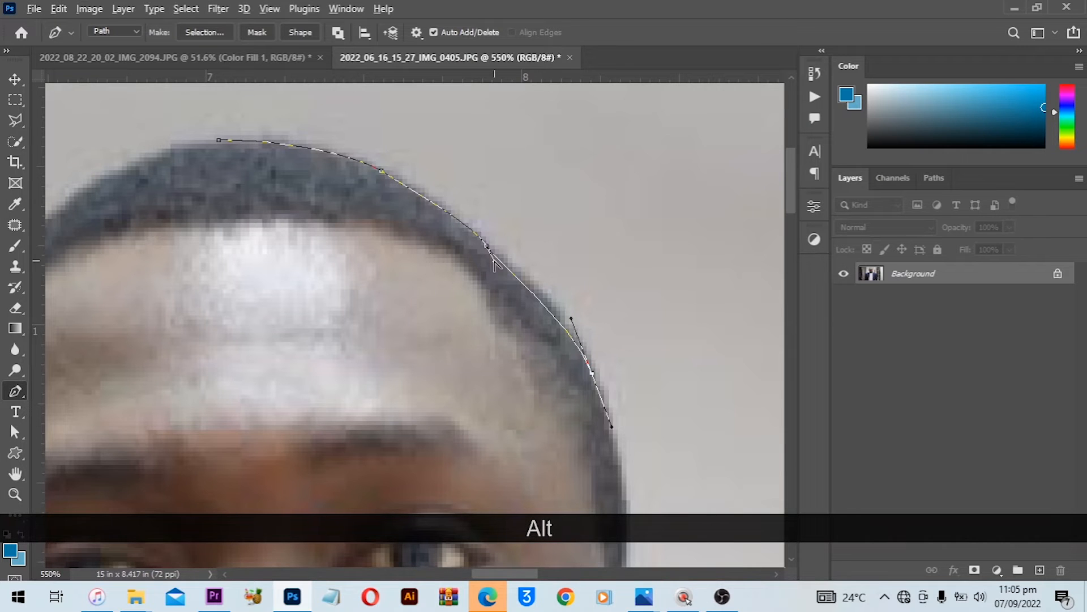
{"action": "mouse_move", "coordinate": [487, 247]}
{"action": "left_mouse_down"}
{"action": "mouse_move", "coordinate": [507, 256]}
{"action": "mouse_move", "coordinate": [529, 232]}
{"action": "mouse_move", "coordinate": [469, 299]}
{"action": "mouse_move", "coordinate": [535, 253]}
{"action": "mouse_move", "coordinate": [468, 262]}
{"action": "mouse_move", "coordinate": [516, 220]}
{"action": "mouse_move", "coordinate": [520, 247]}
{"action": "mouse_move", "coordinate": [482, 192]}
{"action": "mouse_move", "coordinate": [566, 263]}
{"action": "mouse_move", "coordinate": [549, 302]}
{"action": "mouse_move", "coordinate": [498, 274]}
{"action": "mouse_move", "coordinate": [498, 256]}
{"action": "left_mouse_up"}
{"action": "left_click_drag", "start_coordinate": [571, 319], "coordinate": [579, 325]}
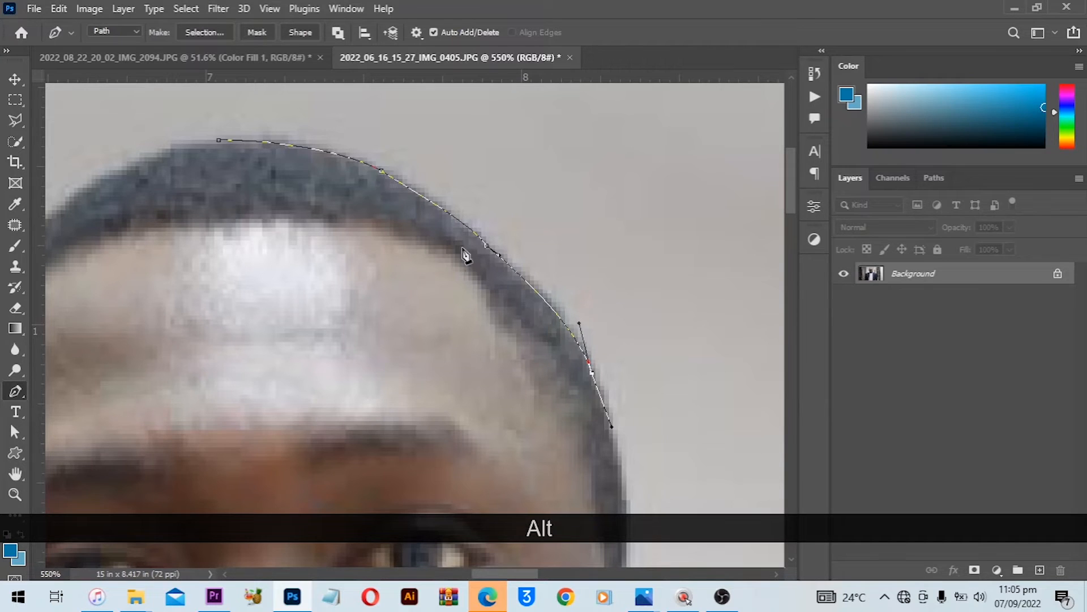
{"action": "scroll", "coordinate": [354, 224], "scroll_direction": "up", "scroll_amount": 2}
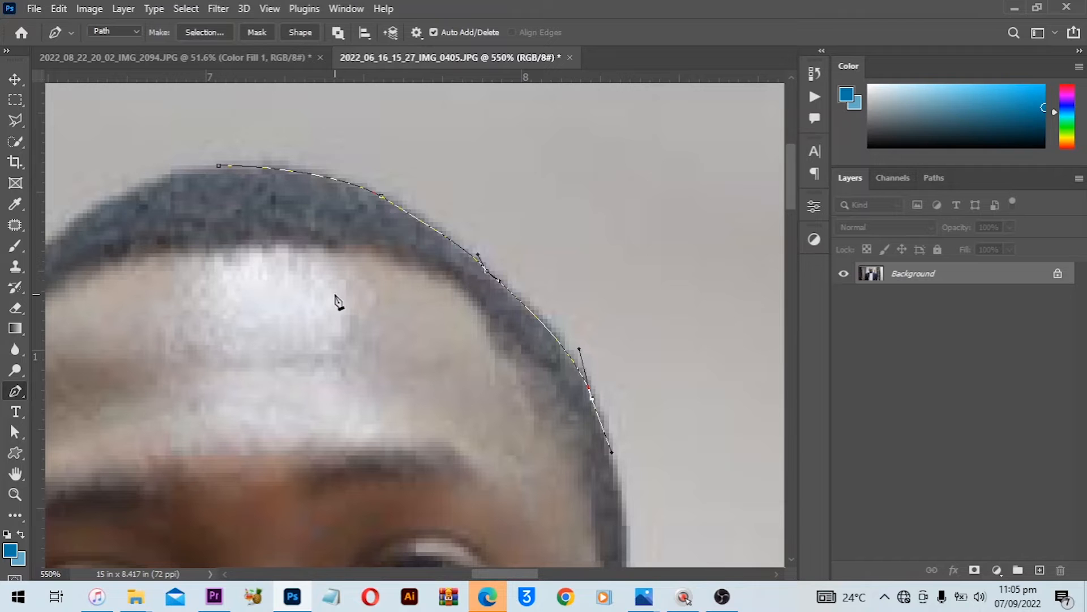
- Select the path's first anchors and adjust the second anchor's outgoing handle to fit the curve to the hair edge
{"action": "key", "text": "ctrl"}
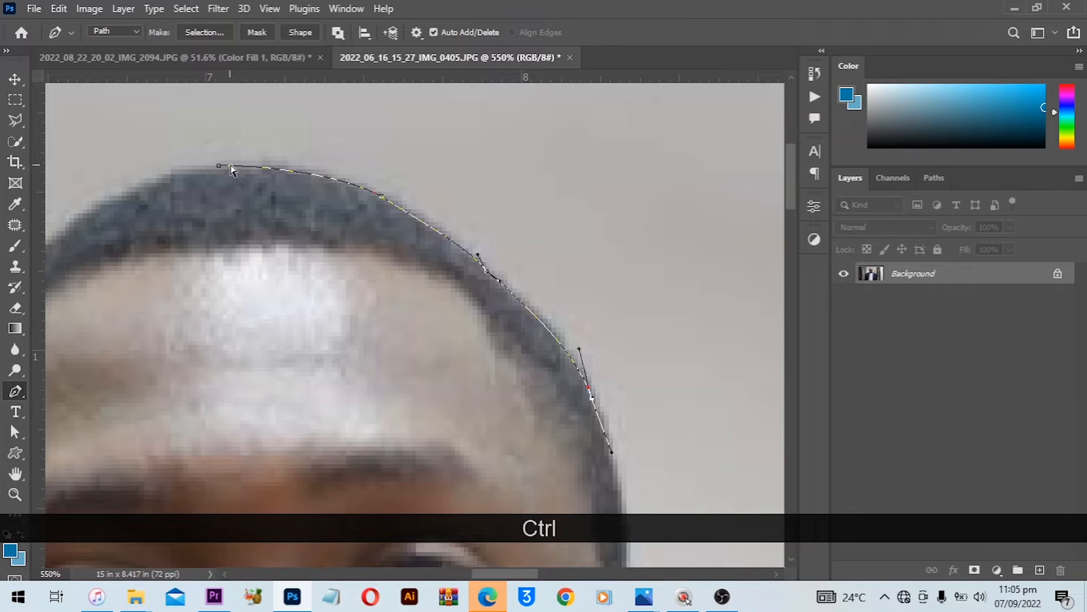
{"action": "left_click", "coordinate": [221, 166], "text": "ctrl"}
{"action": "scroll", "coordinate": [235, 189], "scroll_direction": "left", "scroll_amount": 1}
{"action": "scroll", "coordinate": [240, 196], "scroll_direction": "up", "scroll_amount": 3}
{"action": "left_click", "coordinate": [395, 235], "text": "ctrl"}
{"action": "scroll", "coordinate": [400, 240], "scroll_direction": "left", "scroll_amount": 1}
{"action": "scroll", "coordinate": [419, 247], "scroll_direction": "up", "scroll_amount": 1}
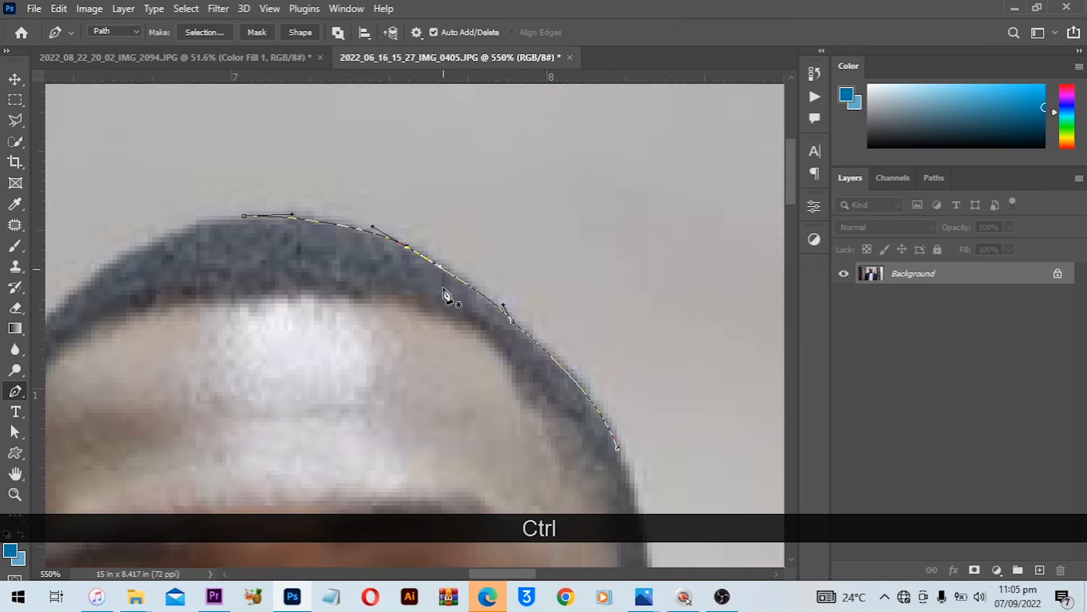
{"action": "scroll", "coordinate": [444, 294], "scroll_direction": "down", "scroll_amount": 2}
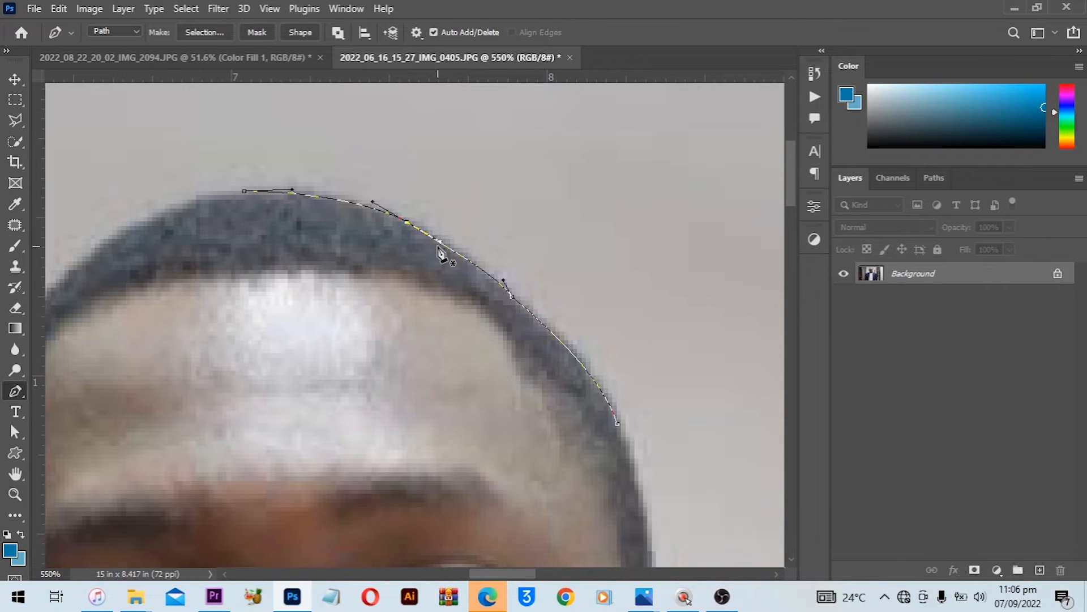
{"action": "mouse_move", "coordinate": [439, 242]}
{"action": "left_mouse_down"}
{"action": "mouse_move", "coordinate": [460, 232]}
{"action": "mouse_move", "coordinate": [444, 249]}
{"action": "mouse_move", "coordinate": [448, 226]}
{"action": "left_mouse_up"}
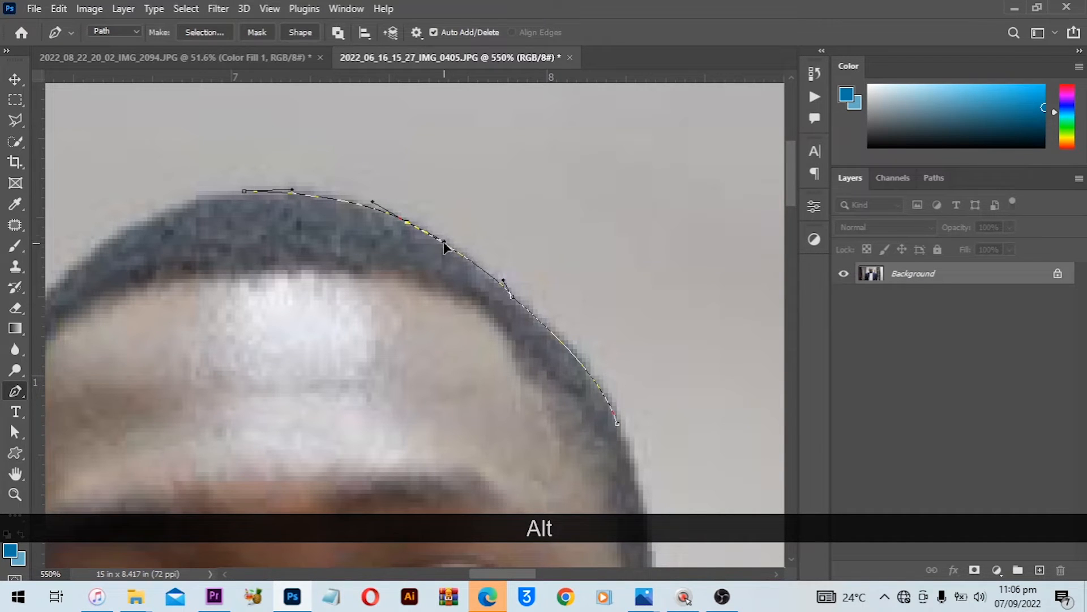
{"action": "left_click_drag", "start_coordinate": [439, 243], "coordinate": [437, 235]}
{"action": "key", "text": "space"}
{"action": "left_click_drag", "start_coordinate": [628, 484], "coordinate": [558, 332]}
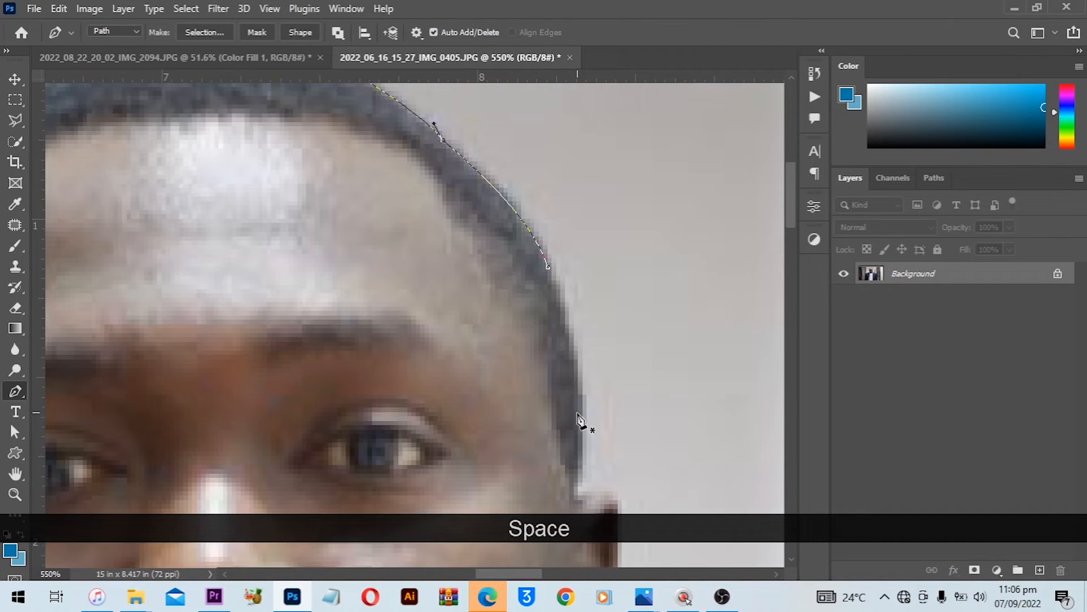
{"action": "left_click", "coordinate": [582, 454]}
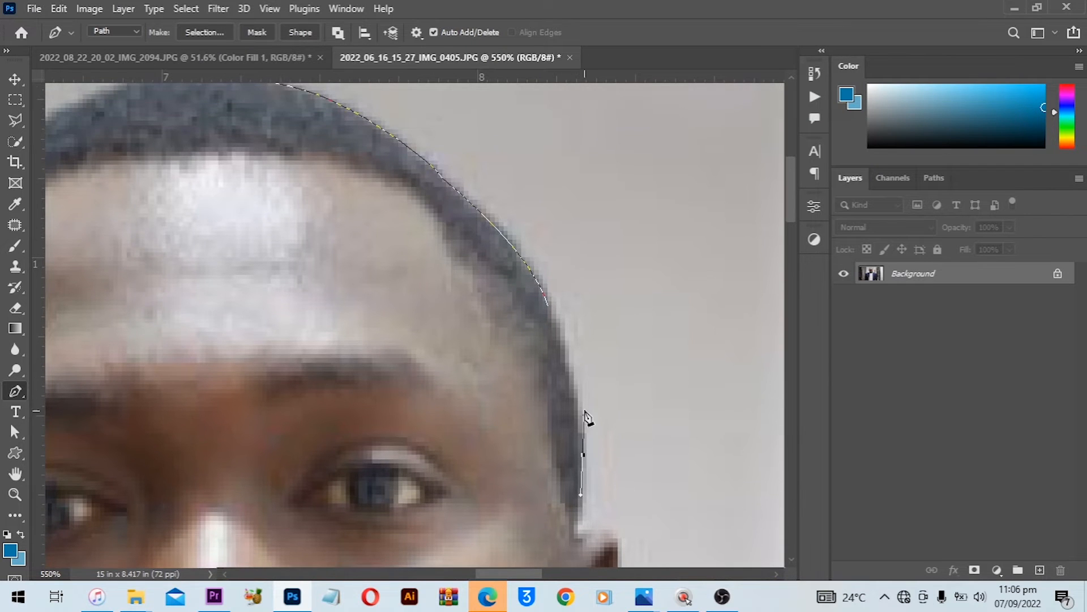
{"action": "scroll", "coordinate": [589, 362], "scroll_direction": "up", "scroll_amount": 1}
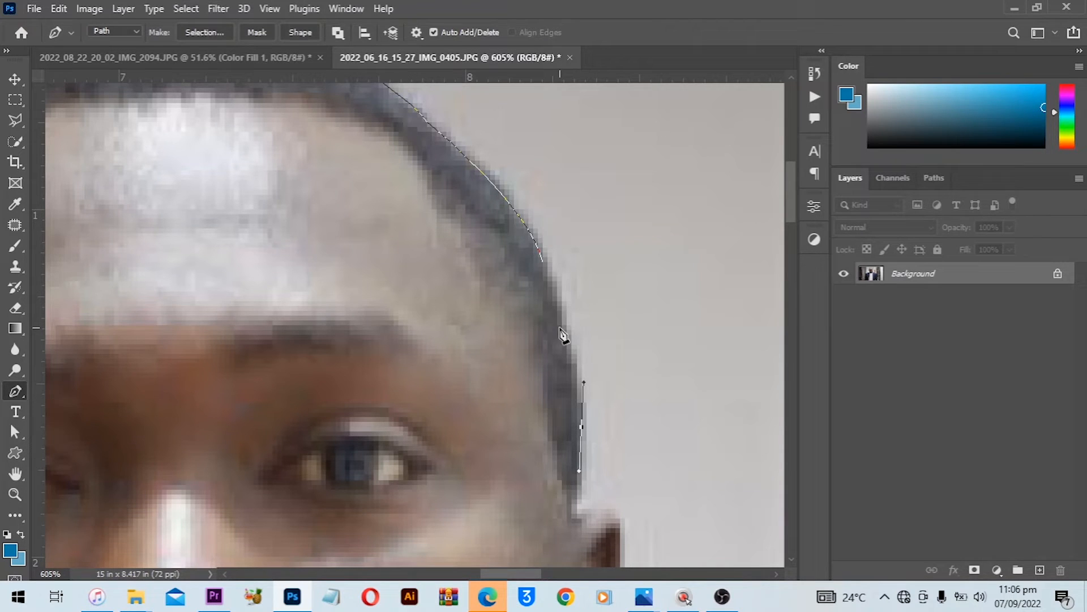
{"action": "key", "text": "ctrl+z"}
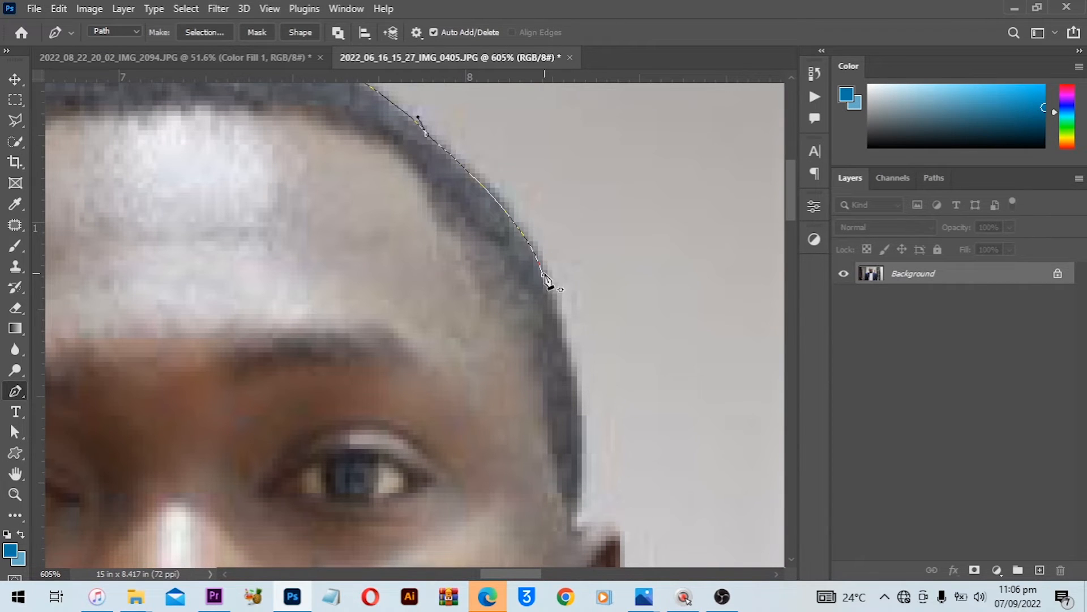
- Pull a downward handle from the temple anchor and add a curved anchor on the hair edge above the ear
{"action": "left_click_drag", "start_coordinate": [544, 277], "coordinate": [565, 335]}
{"action": "scroll", "coordinate": [570, 342], "scroll_direction": "down", "scroll_amount": 1}
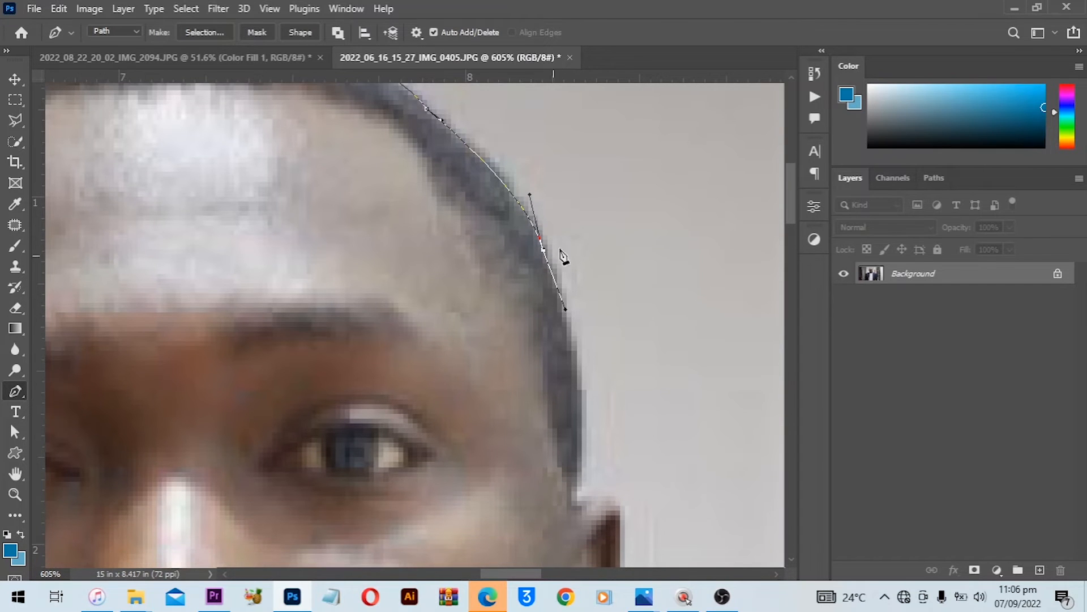
{"action": "left_click_drag", "start_coordinate": [582, 429], "coordinate": [576, 484]}
{"action": "scroll", "coordinate": [634, 333], "scroll_direction": "up", "scroll_amount": 1}
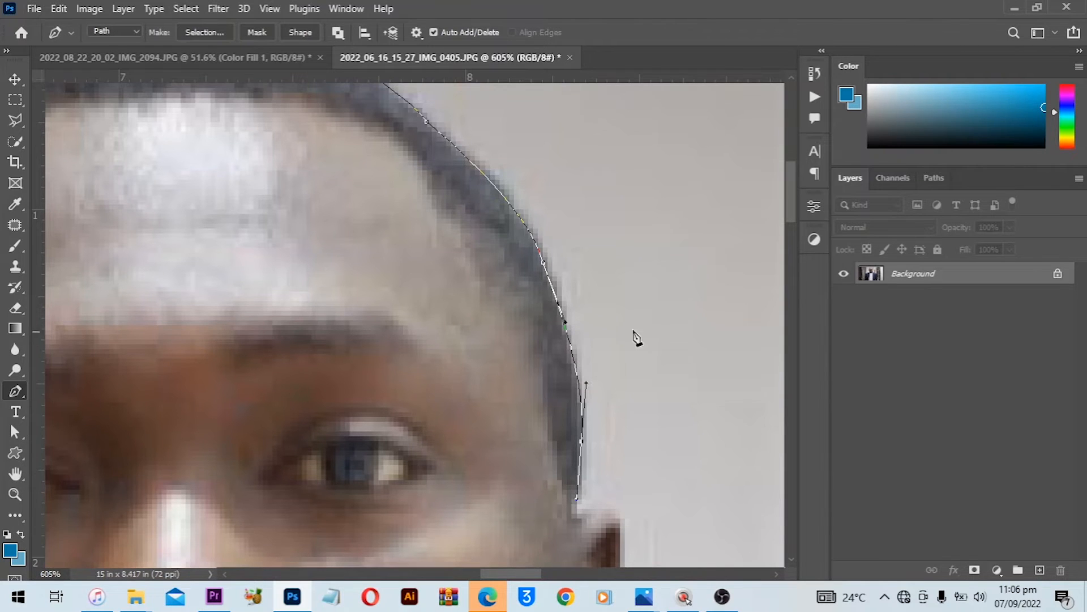
- Delete the path's last anchor on the hair edge above the ear
{"action": "key", "text": "ctrl"}
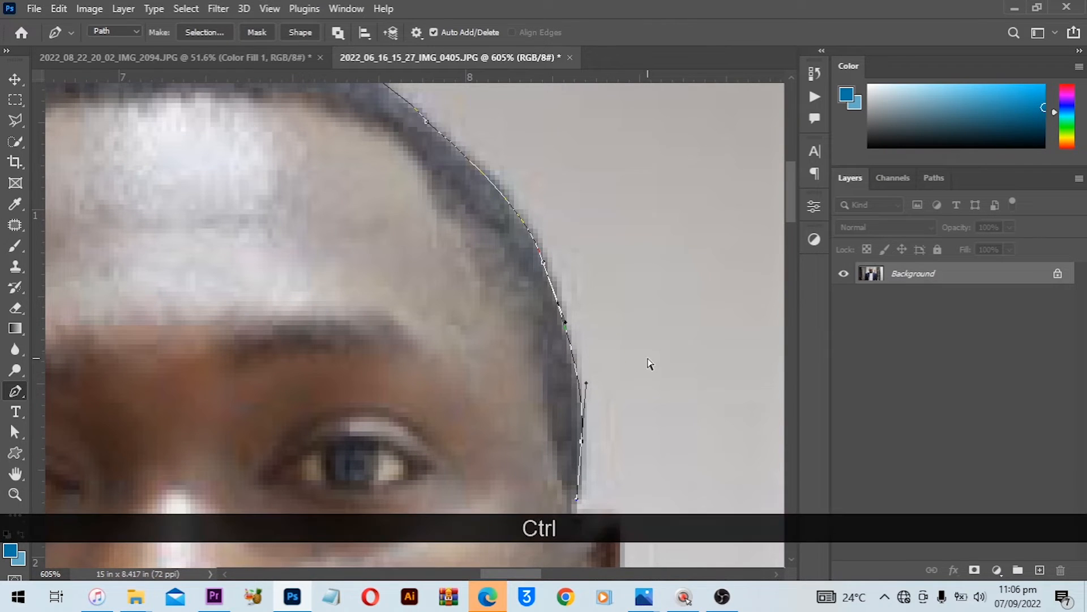
{"action": "left_click", "coordinate": [673, 273]}
{"action": "scroll", "coordinate": [678, 281], "scroll_direction": "up", "scroll_amount": 1}
{"action": "key", "text": "ctrl+z"}
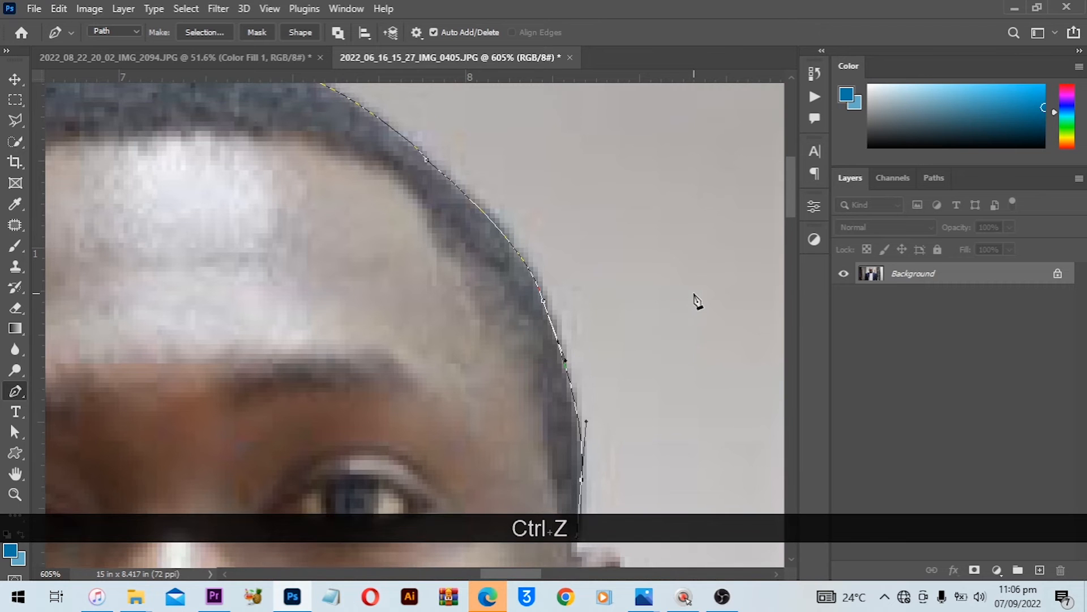
{"action": "key", "text": "BackSpace"}
{"action": "scroll", "coordinate": [697, 300], "scroll_direction": "down", "scroll_amount": 1}
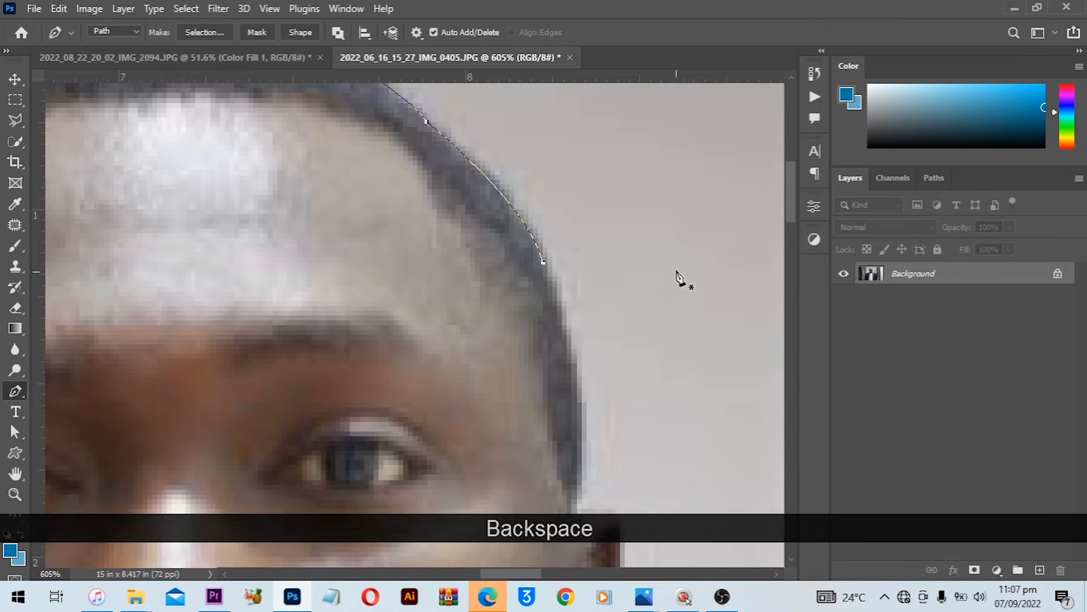
{"action": "scroll", "coordinate": [677, 271], "scroll_direction": "up", "scroll_amount": 1}
{"action": "left_click", "coordinate": [679, 274]}
{"action": "key", "text": "ctrl+z"}
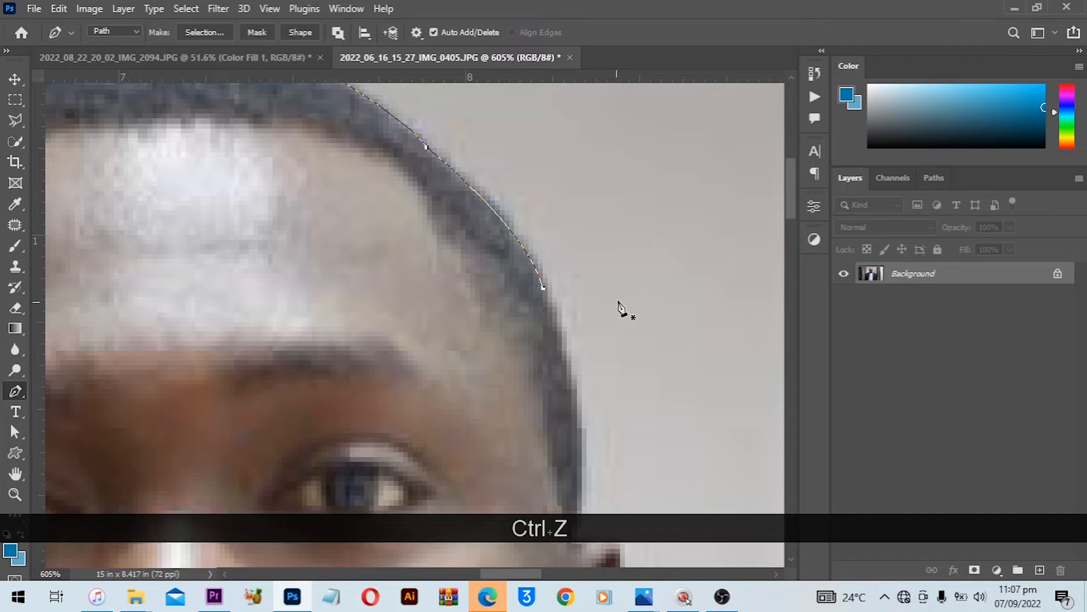
{"action": "left_click_drag", "start_coordinate": [625, 287], "coordinate": [655, 262]}
{"action": "scroll", "coordinate": [653, 244], "scroll_direction": "up", "scroll_amount": 1}
{"action": "left_click_drag", "start_coordinate": [660, 218], "coordinate": [650, 198]}
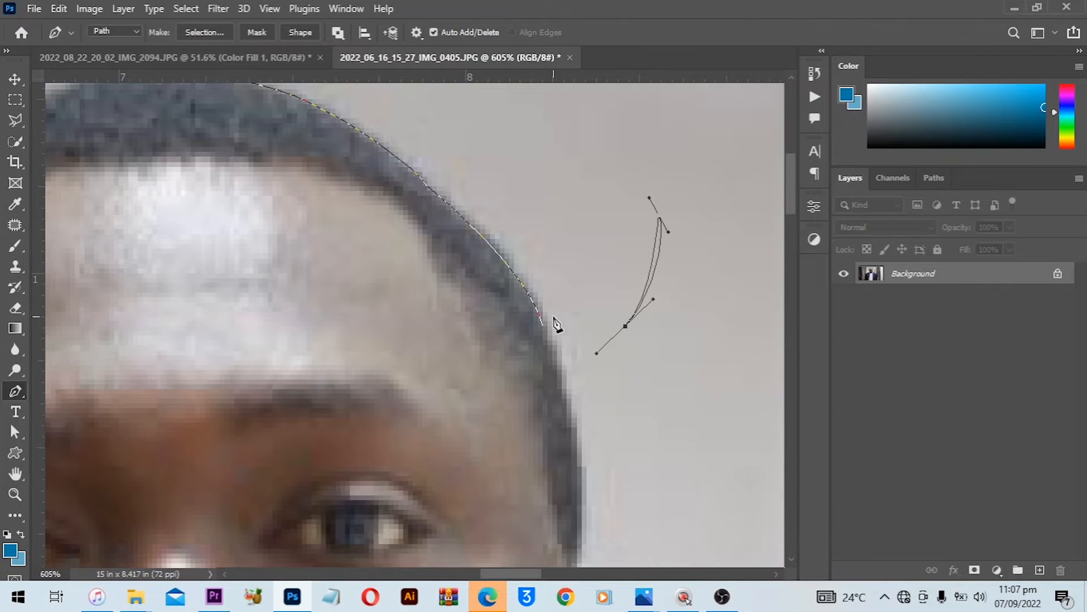
{"action": "key", "text": "ctrl+z"}
{"action": "key", "text": "ctrl+z"}
{"action": "key", "text": "ctrl+z"}
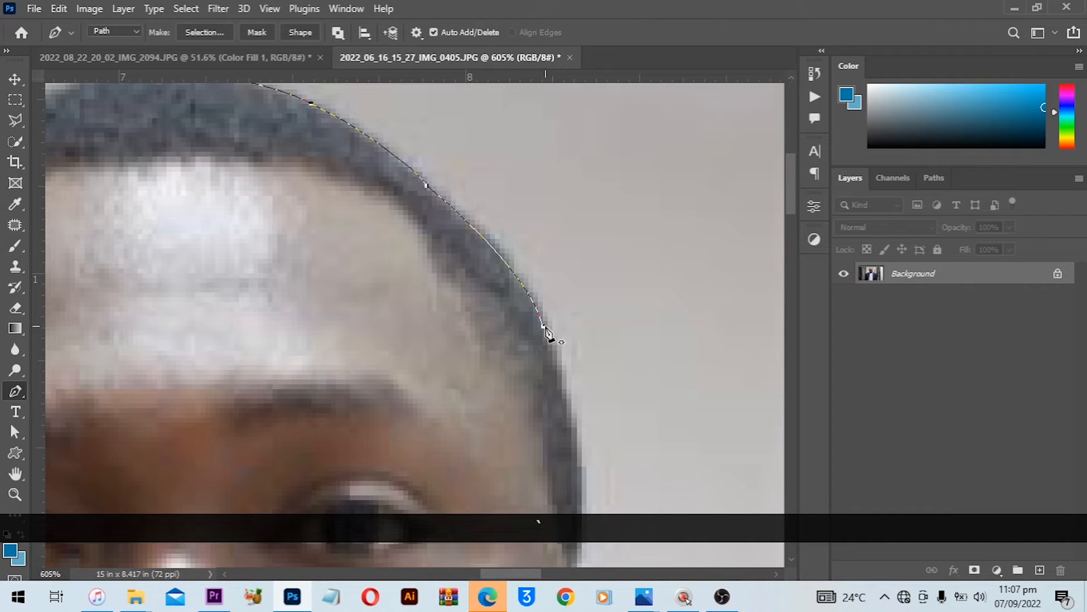
- Resume the path from the temple anchor and trace the hair edge down to just above the ear with two curved anchors
{"action": "scroll", "coordinate": [552, 351], "scroll_direction": "down", "scroll_amount": 5}
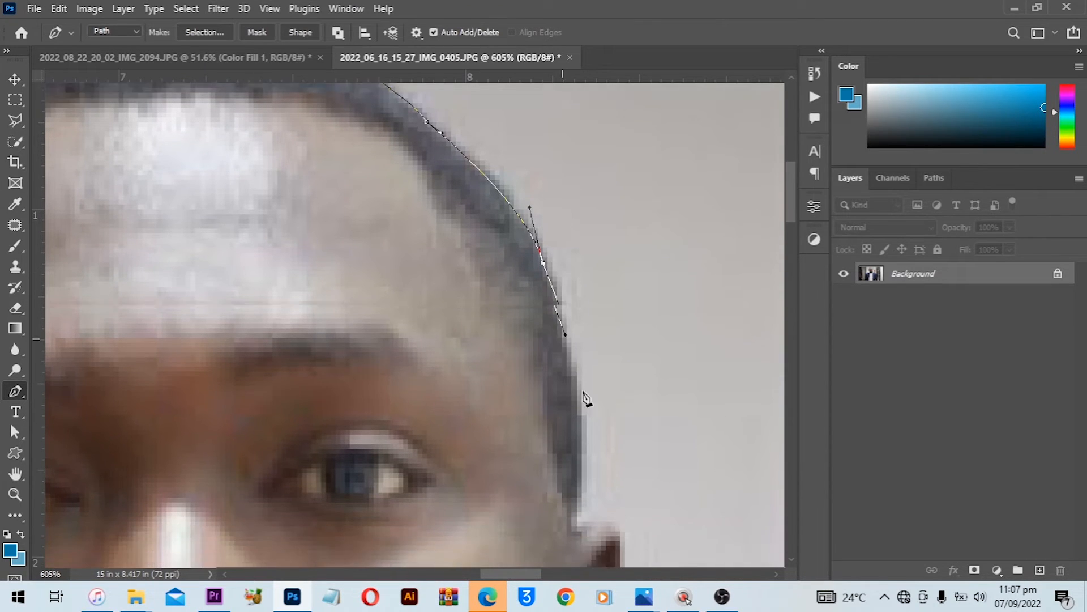
{"action": "left_click_drag", "start_coordinate": [581, 339], "coordinate": [581, 375]}
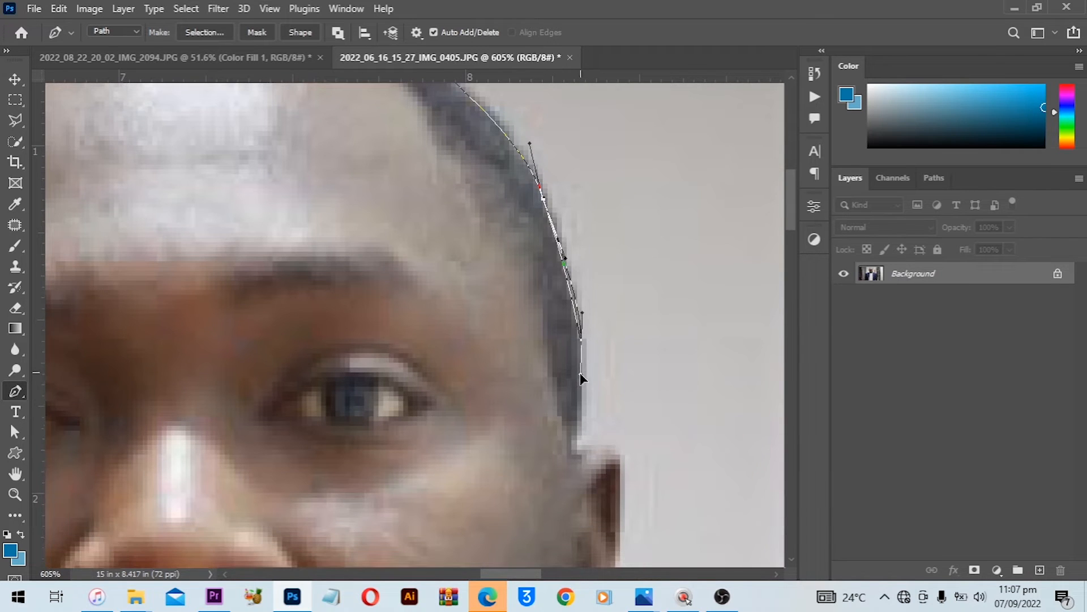
{"action": "scroll", "coordinate": [578, 390], "scroll_direction": "down", "scroll_amount": 2}
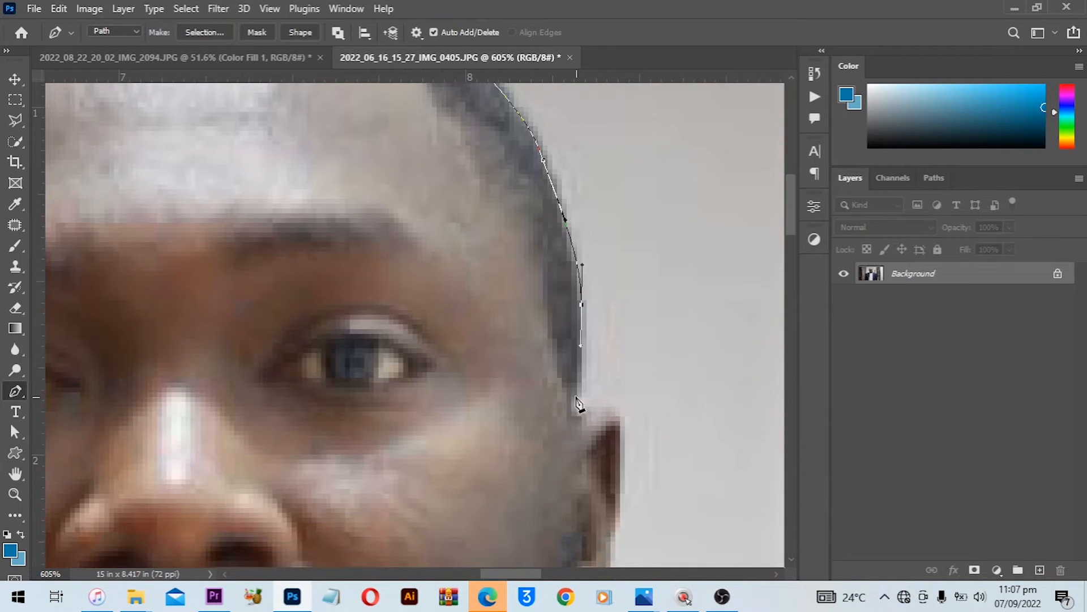
{"action": "key", "text": "space"}
{"action": "left_click_drag", "start_coordinate": [607, 354], "coordinate": [604, 292]}
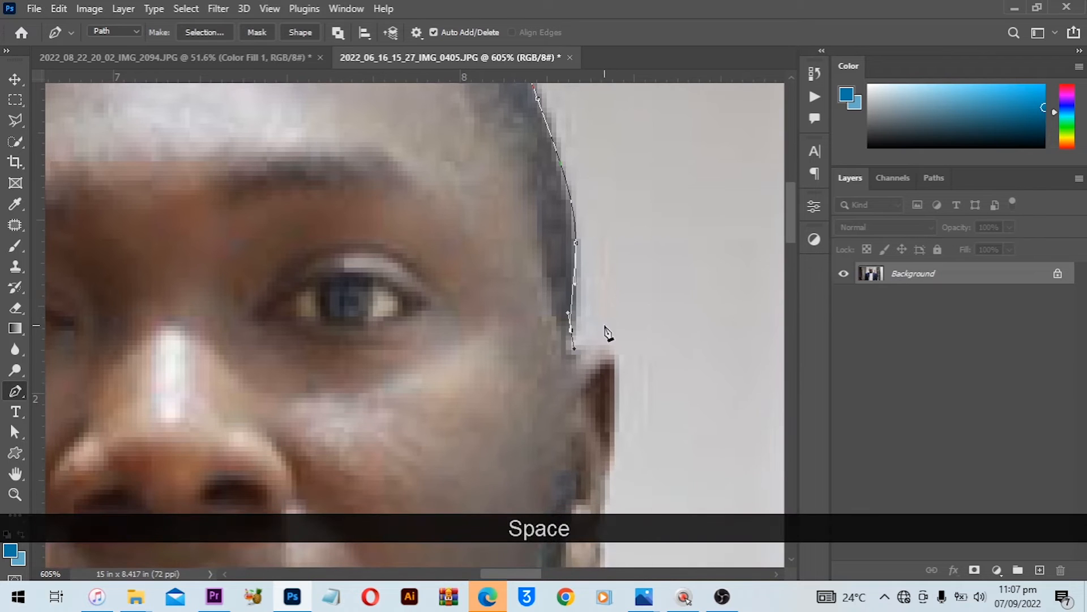
- Redirect the last anchor's handle toward the ear and trace over the ear's top and down its outer edge to beneath the lobe
{"action": "key", "text": "alt"}
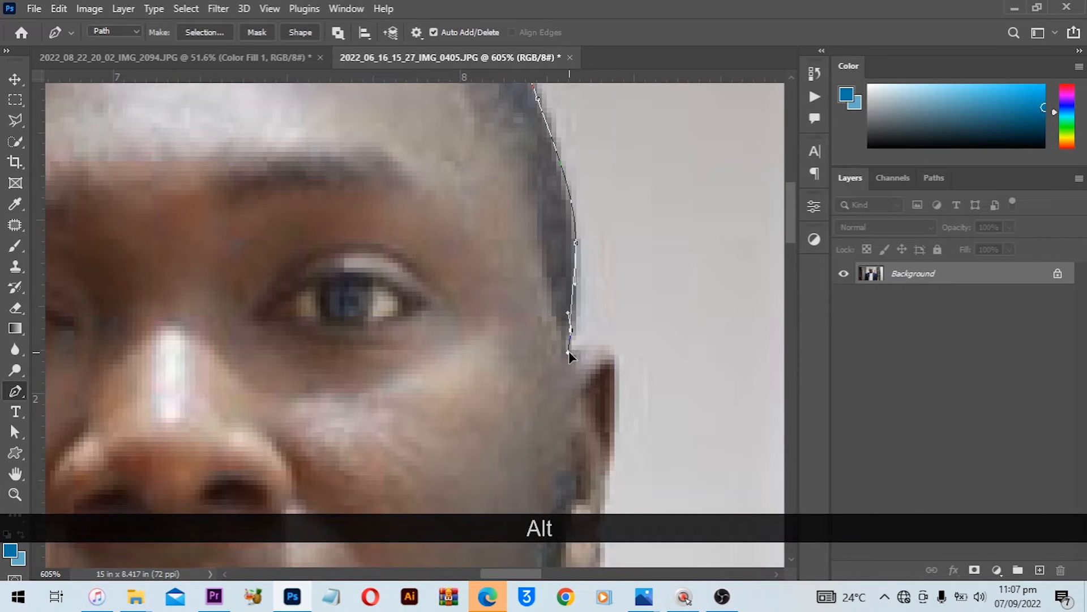
{"action": "left_click_drag", "start_coordinate": [576, 353], "coordinate": [626, 234]}
{"action": "key", "text": "space"}
{"action": "key", "text": "space"}
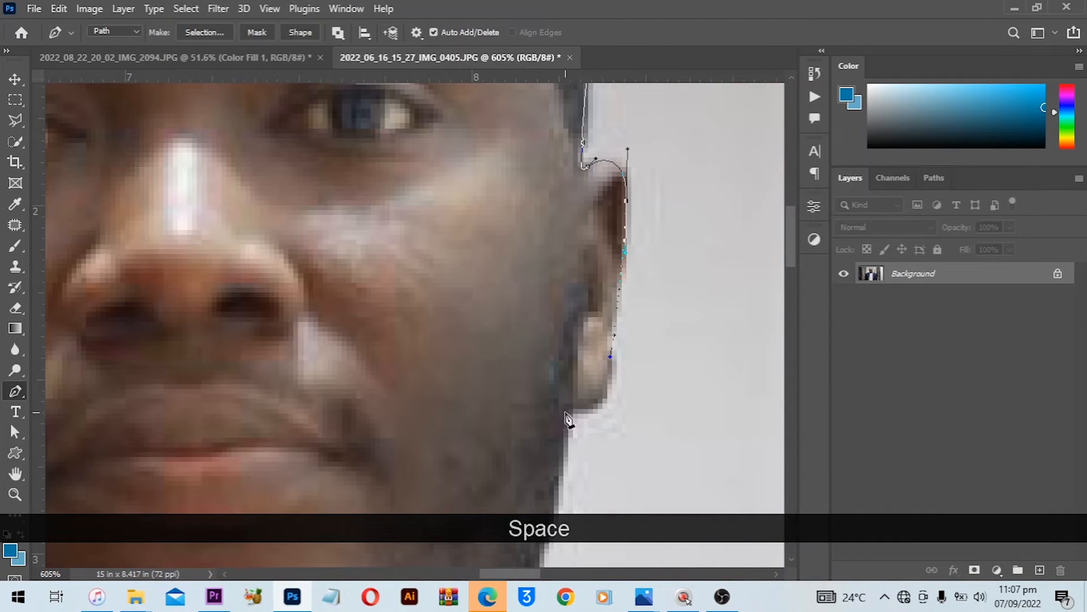
{"action": "left_click_drag", "start_coordinate": [578, 408], "coordinate": [536, 396]}
{"action": "left_click_drag", "start_coordinate": [606, 428], "coordinate": [580, 285]}
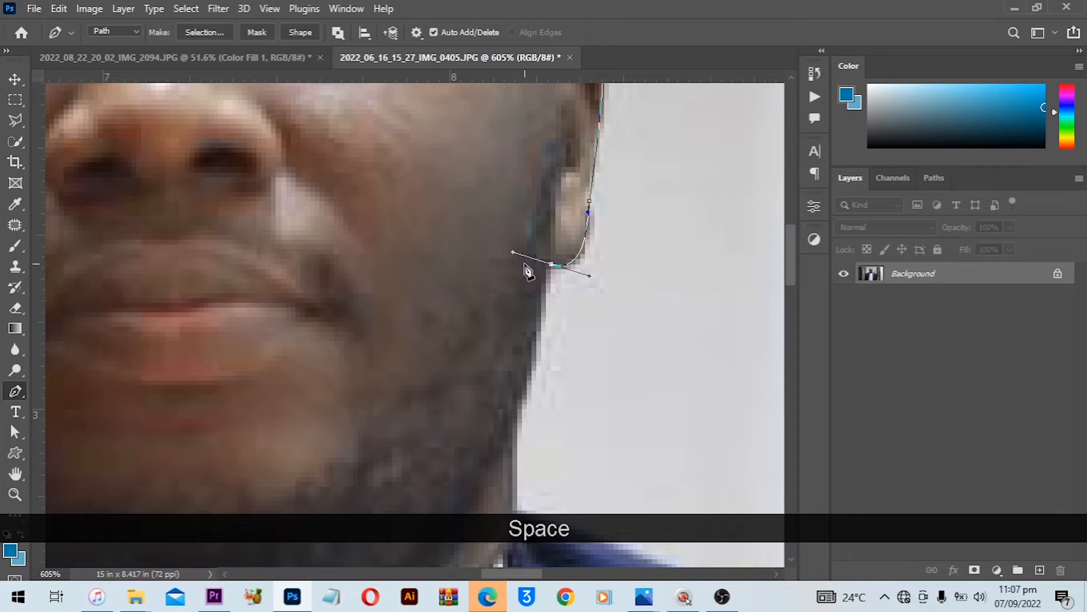
- Turn the earlobe anchor's outgoing handle back toward the jaw and add a curved anchor along the jaw edge
{"action": "key", "text": "alt"}
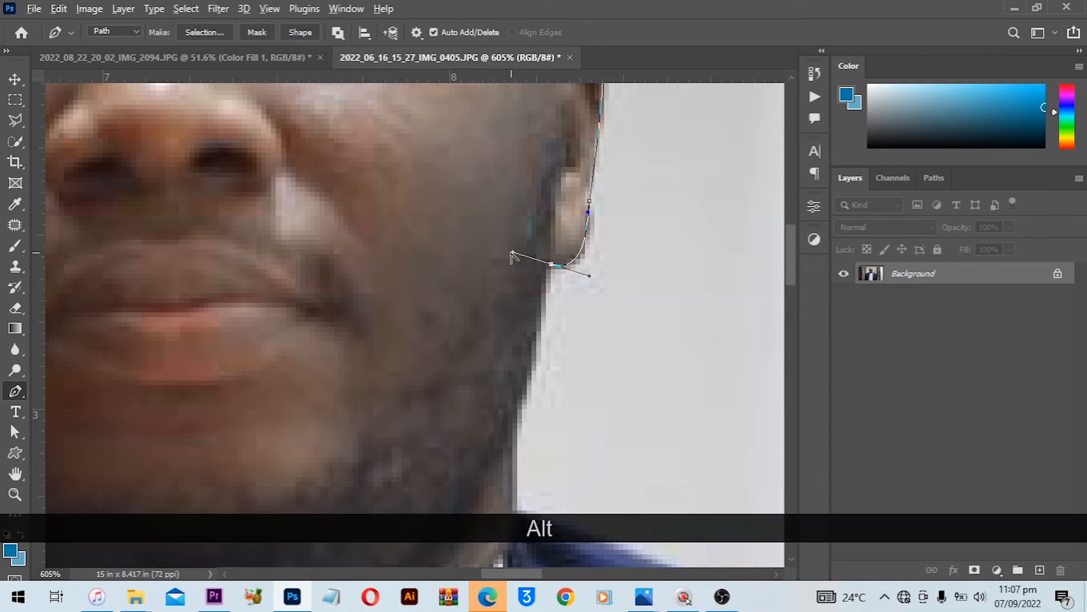
{"action": "left_click_drag", "start_coordinate": [512, 253], "coordinate": [546, 272]}
{"action": "left_click_drag", "start_coordinate": [519, 406], "coordinate": [498, 425]}
{"action": "key", "text": "space"}
{"action": "left_click_drag", "start_coordinate": [595, 319], "coordinate": [595, 209]}
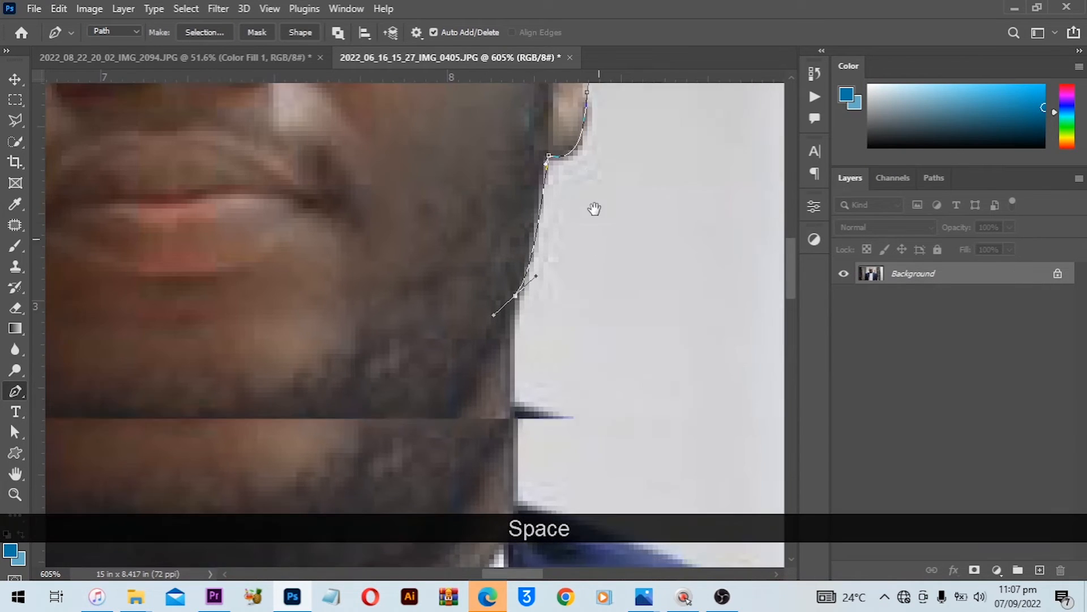
- Continue the path down the neck edge to the jacket collar and redirect the outgoing handle toward the shoulder
{"action": "left_click_drag", "start_coordinate": [509, 369], "coordinate": [505, 307]}
{"action": "key", "text": "alt"}
{"action": "key", "text": "space"}
{"action": "left_click_drag", "start_coordinate": [626, 384], "coordinate": [561, 313]}
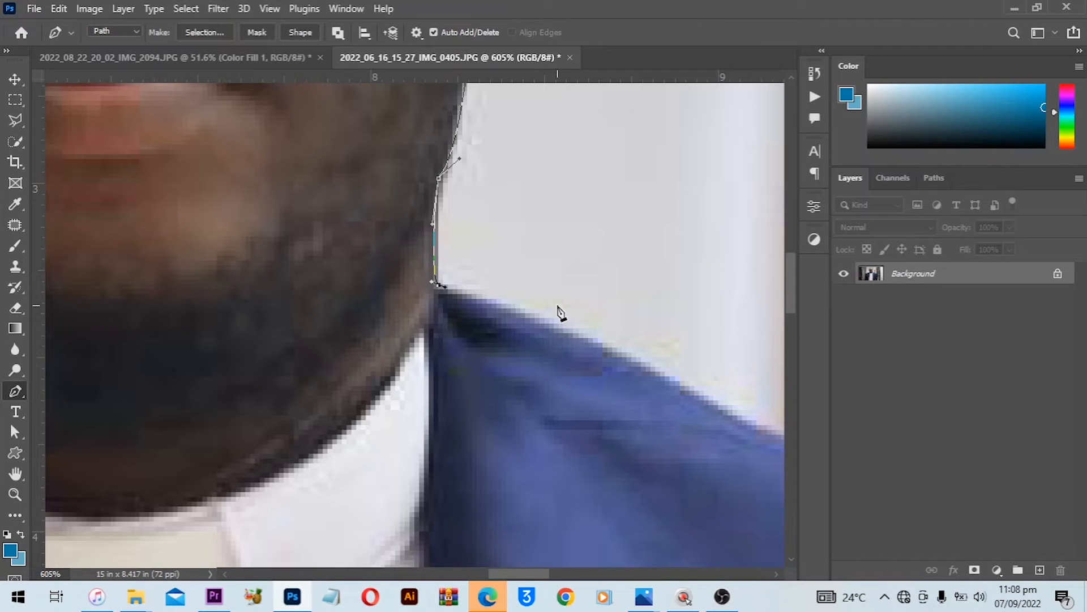
- Trace the top edge of the jacket from the collar across the shoulder with curved anchors
{"action": "left_click_drag", "start_coordinate": [560, 313], "coordinate": [508, 284]}
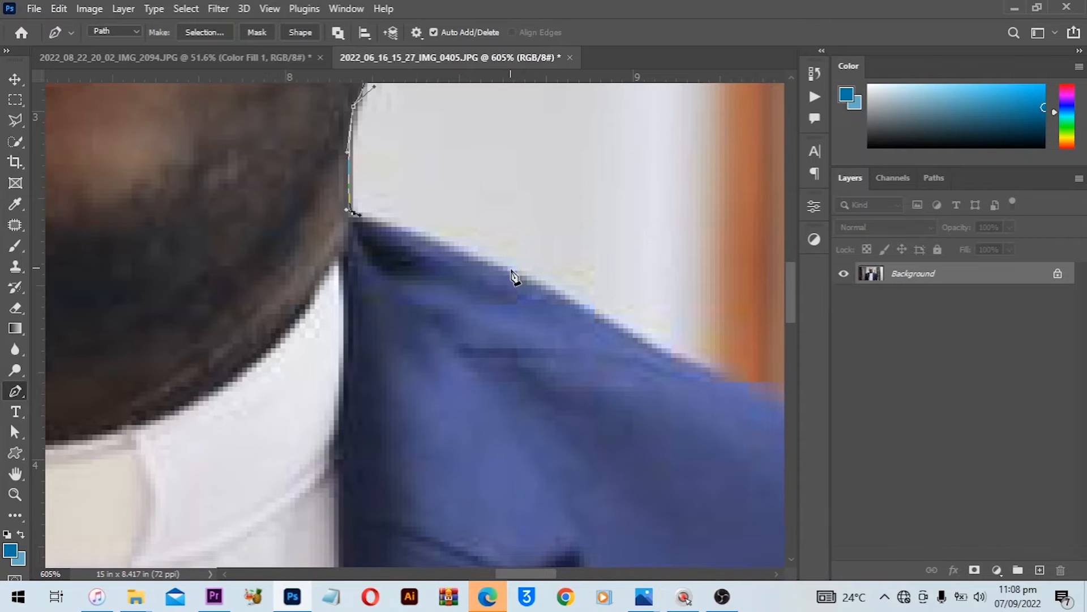
{"action": "left_click_drag", "start_coordinate": [474, 255], "coordinate": [510, 270]}
{"action": "left_click_drag", "start_coordinate": [578, 298], "coordinate": [461, 262]}
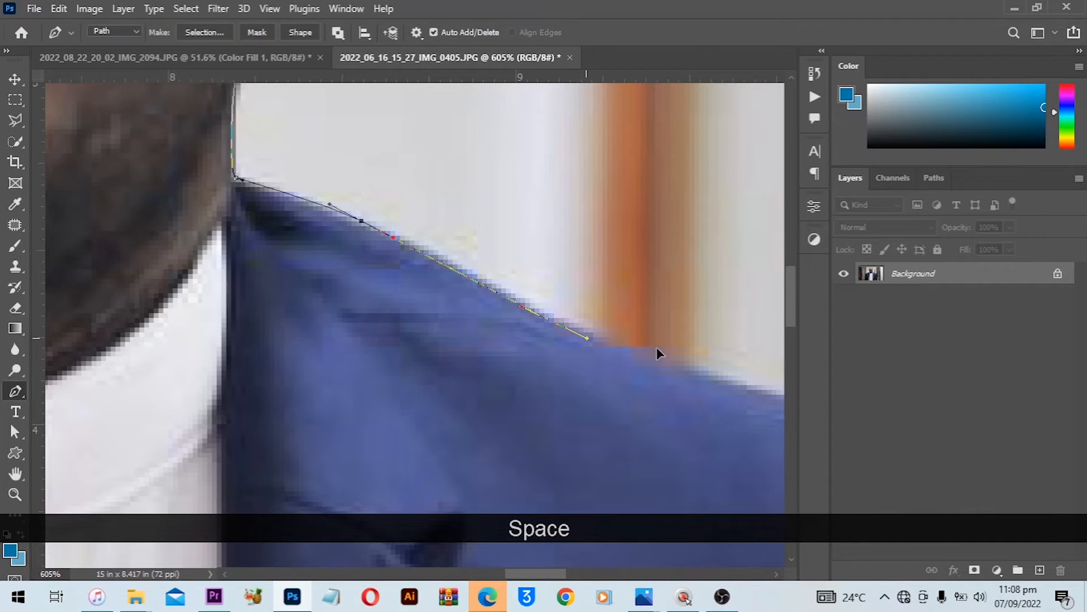
{"action": "left_click_drag", "start_coordinate": [637, 345], "coordinate": [481, 321]}
{"action": "left_click_drag", "start_coordinate": [525, 344], "coordinate": [535, 348]}
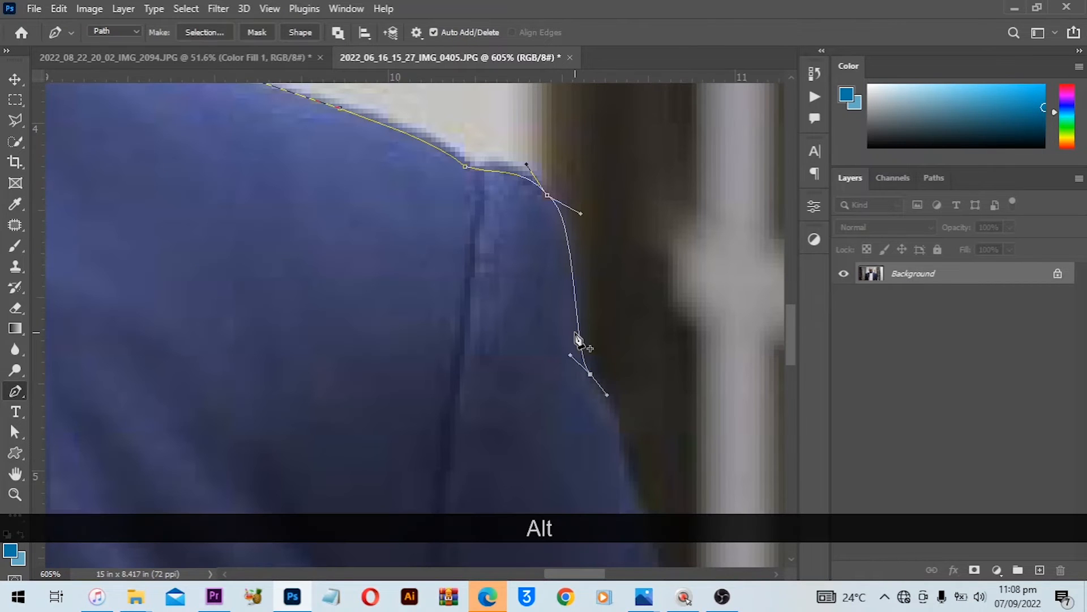
- Trace down the outer edge of the jacket sleeve below the shoulder with further anchor points
{"action": "left_click_drag", "start_coordinate": [602, 403], "coordinate": [559, 311]}
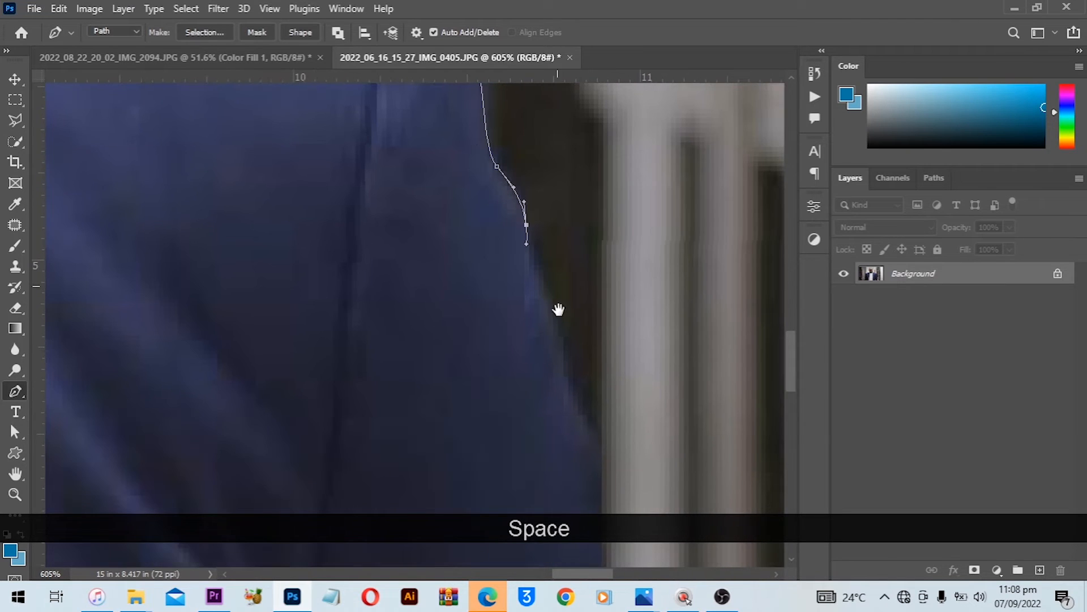
{"action": "left_click", "coordinate": [539, 279]}
{"action": "scroll", "coordinate": [561, 325], "scroll_direction": "down", "scroll_amount": 3}
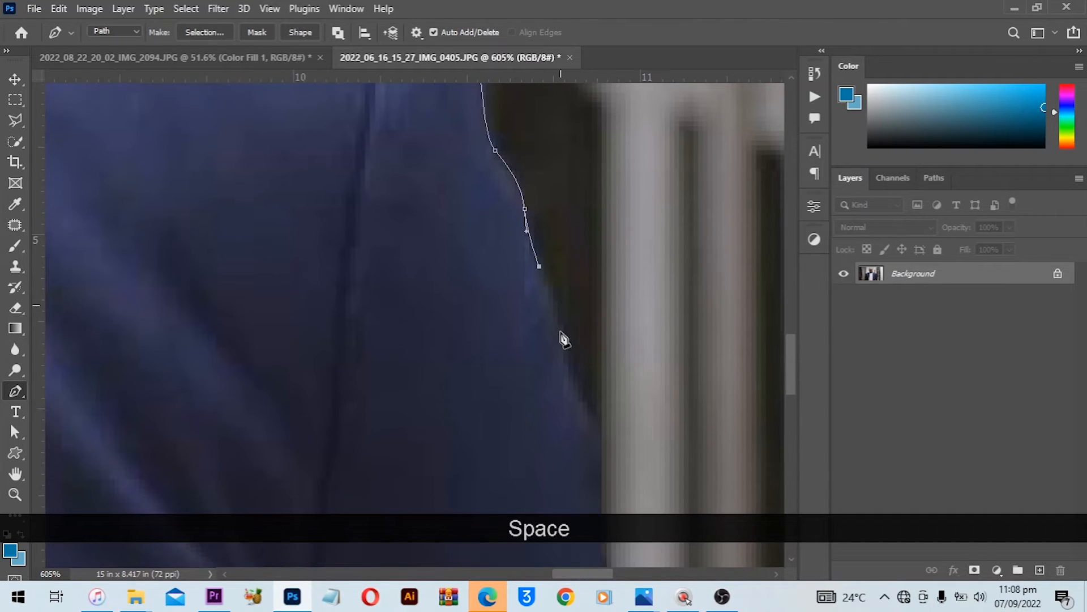
{"action": "left_click_drag", "start_coordinate": [569, 345], "coordinate": [569, 343]}
{"action": "scroll", "coordinate": [595, 400], "scroll_direction": "down", "scroll_amount": 1}
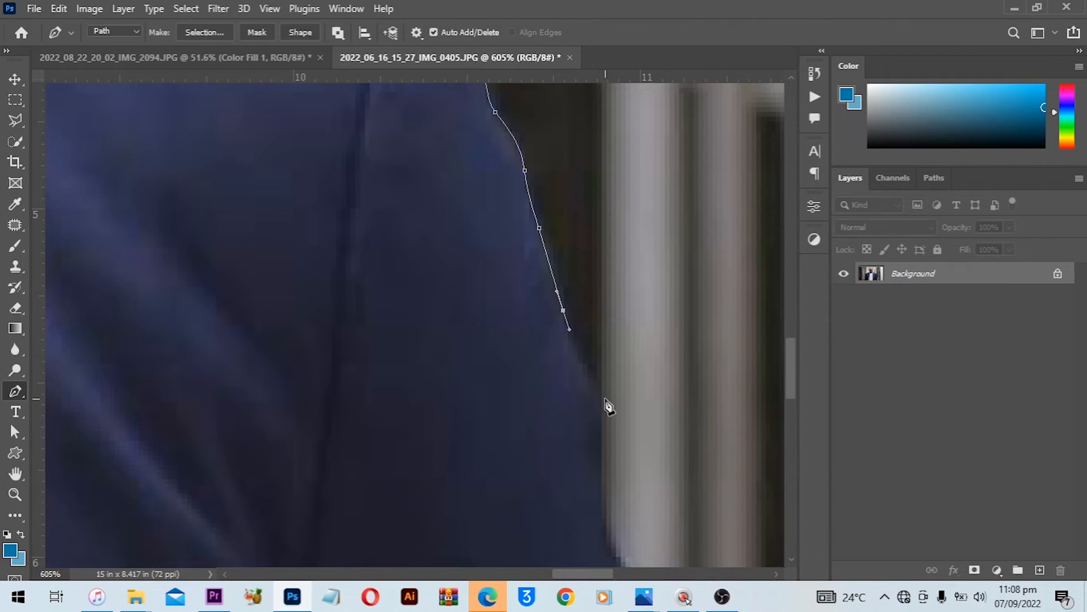
{"action": "left_click", "coordinate": [593, 399]}
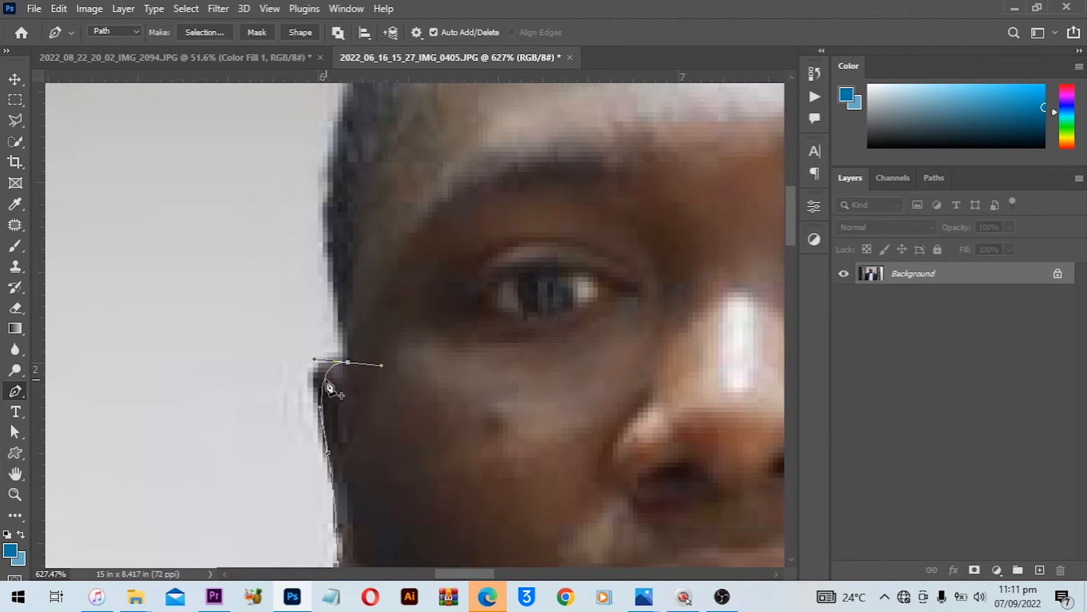
- Undo the last path edits around the top of the opposite ear
{"action": "key", "text": "ctrl+z"}
{"action": "scroll", "coordinate": [325, 387], "scroll_direction": "up", "scroll_amount": 3}
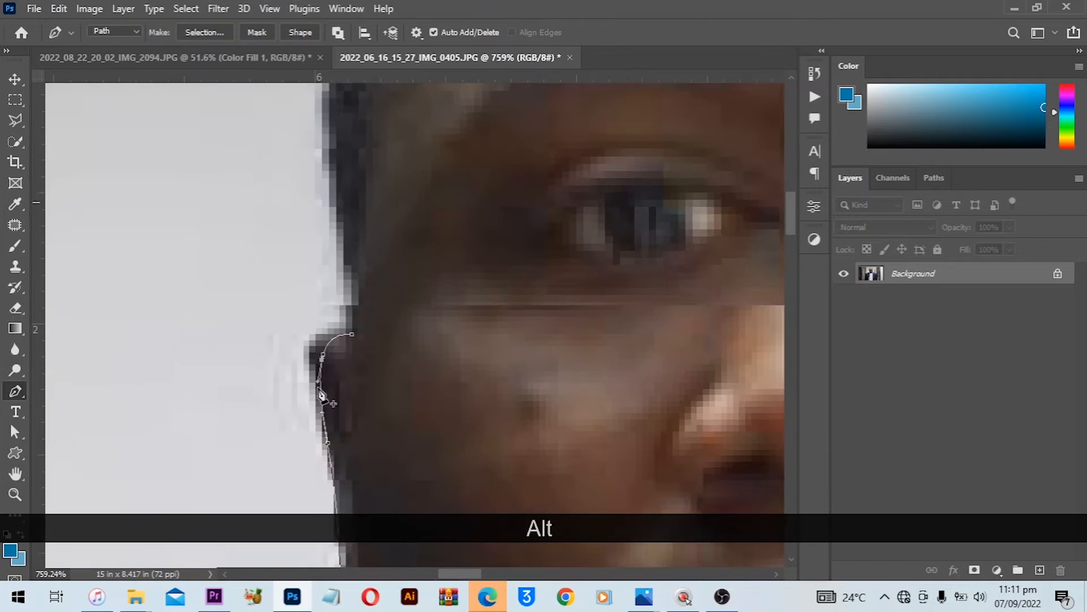
{"action": "key", "text": "ctrl+z"}
{"action": "scroll", "coordinate": [323, 365], "scroll_direction": "up", "scroll_amount": 1}
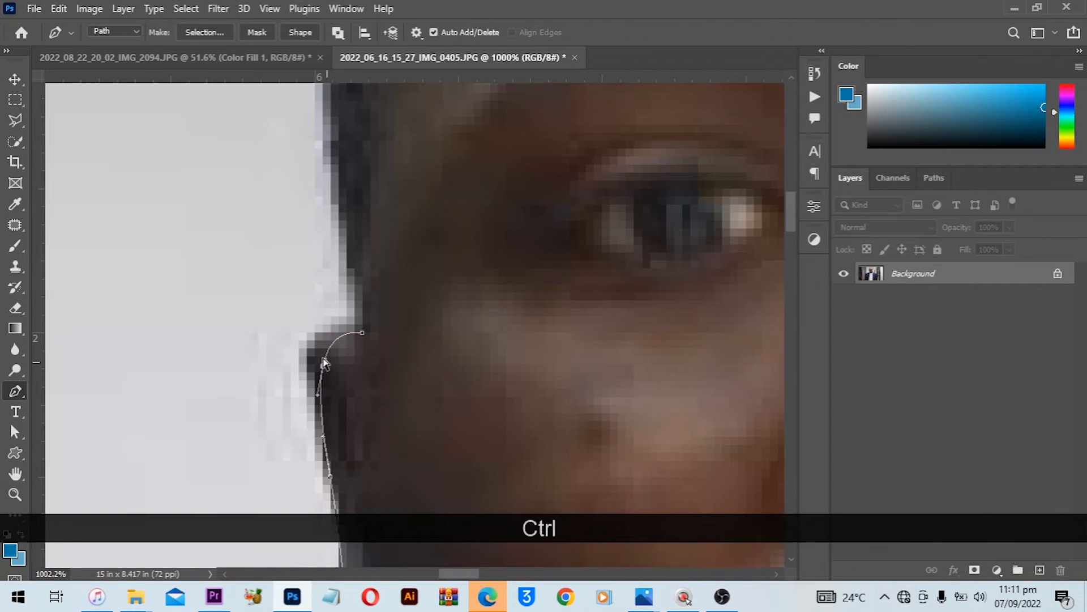
{"action": "scroll", "coordinate": [328, 371], "scroll_direction": "up", "scroll_amount": 2}
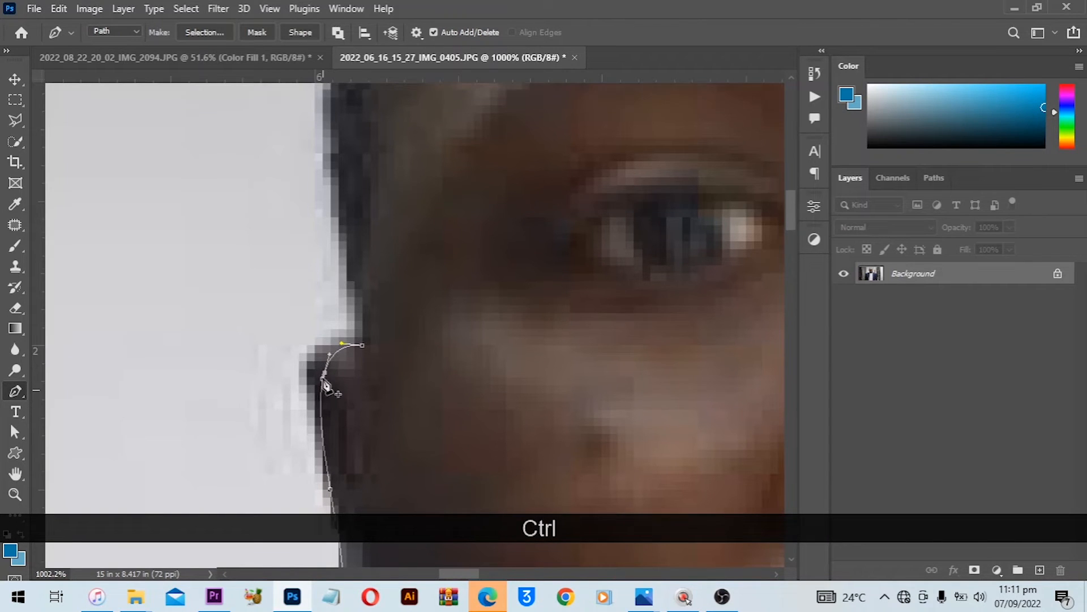
- Reposition the anchors around the top of the opposite ear so the curve follows its outer and upper edge
{"action": "left_click_drag", "start_coordinate": [325, 389], "coordinate": [317, 376]}
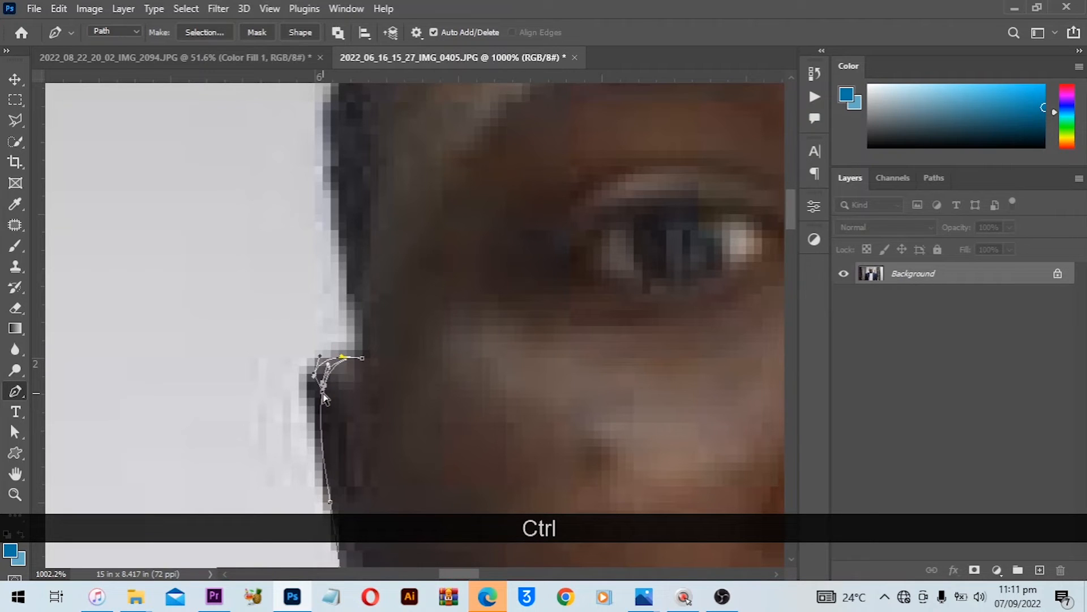
{"action": "left_click_drag", "start_coordinate": [314, 398], "coordinate": [314, 399]}
{"action": "scroll", "coordinate": [372, 369], "scroll_direction": "up", "scroll_amount": 2}
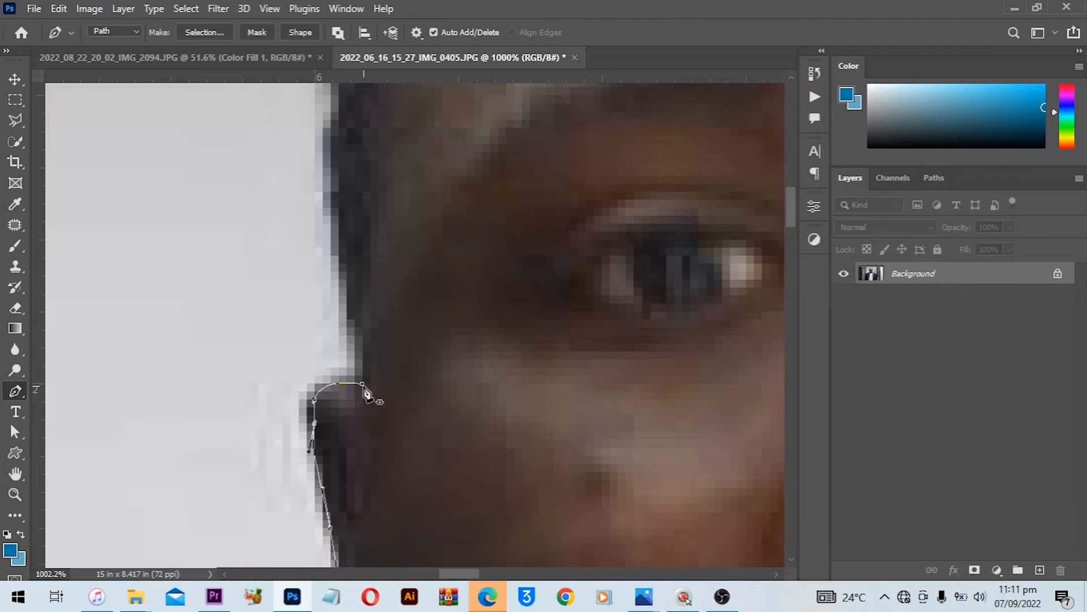
{"action": "key", "text": "ctrl"}
{"action": "mouse_move", "coordinate": [362, 389]}
{"action": "left_mouse_down"}
{"action": "mouse_move", "coordinate": [357, 311]}
{"action": "mouse_move", "coordinate": [354, 390]}
{"action": "left_mouse_up"}
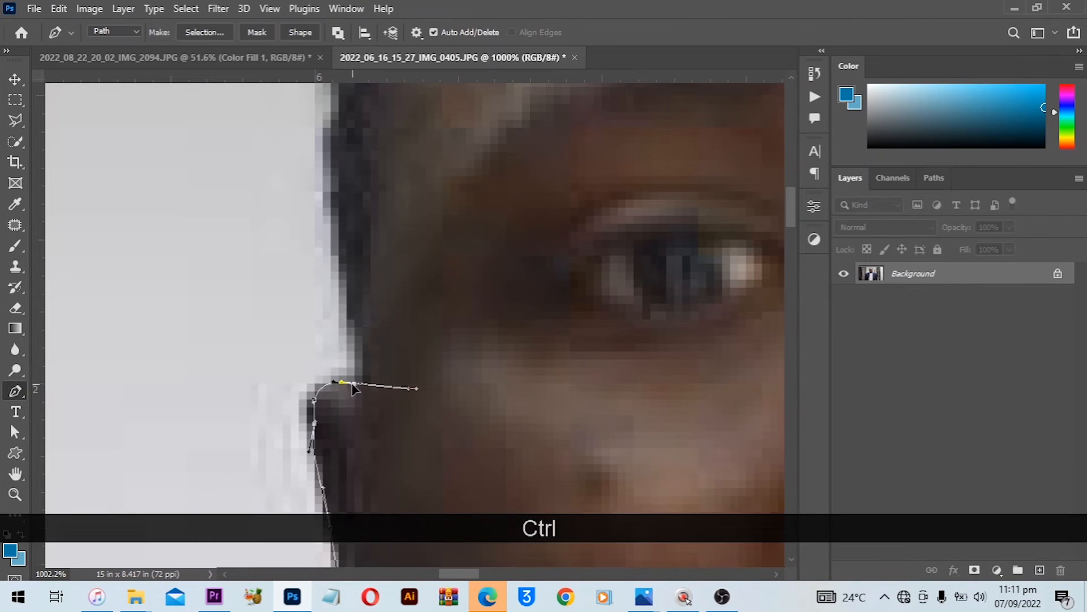
{"action": "left_click", "coordinate": [347, 263]}
{"action": "scroll", "coordinate": [355, 319], "scroll_direction": "up", "scroll_amount": 2}
{"action": "scroll", "coordinate": [357, 324], "scroll_direction": "up", "scroll_amount": 2}
{"action": "key", "text": "ctrl+z"}
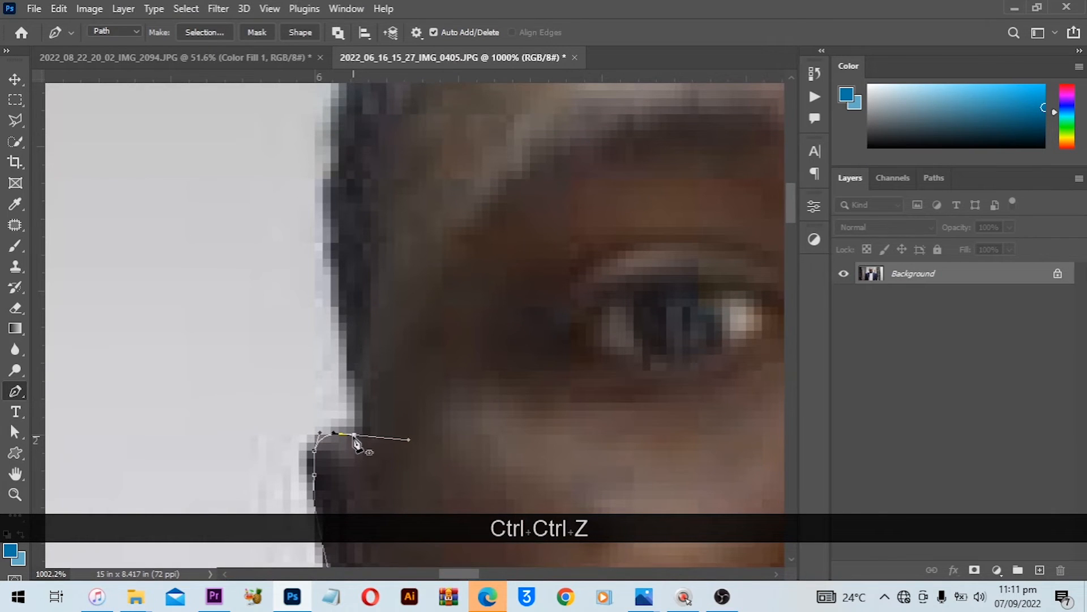
- Add an anchor on the hair edge above the opposite ear and adjust its position and the preceding handle to fit the edge
{"action": "left_click", "coordinate": [338, 312]}
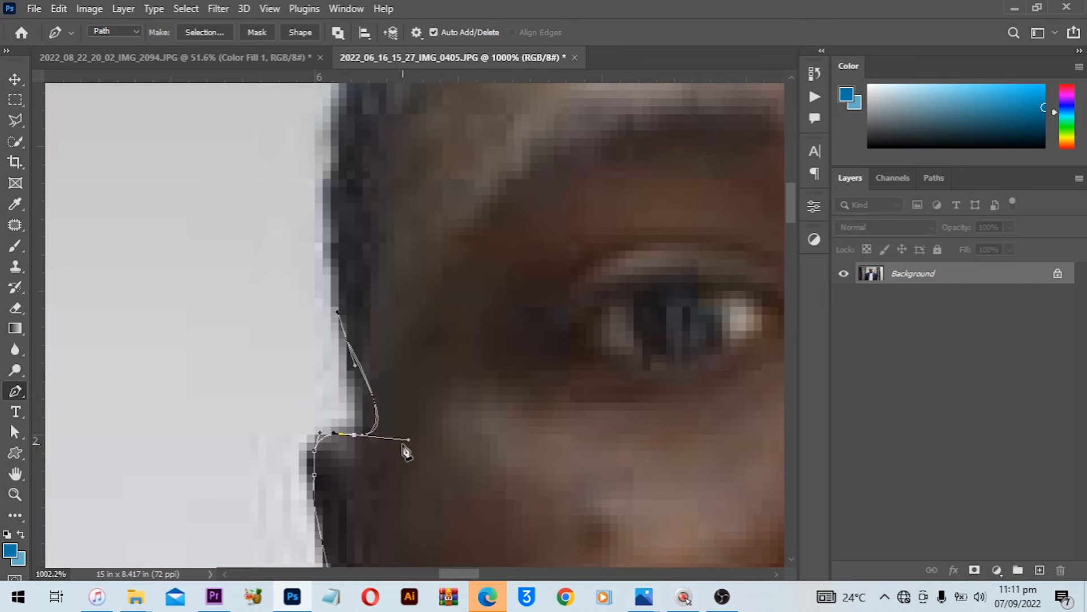
{"action": "left_click_drag", "start_coordinate": [408, 440], "coordinate": [361, 396]}
{"action": "scroll", "coordinate": [361, 396], "scroll_direction": "up", "scroll_amount": 3}
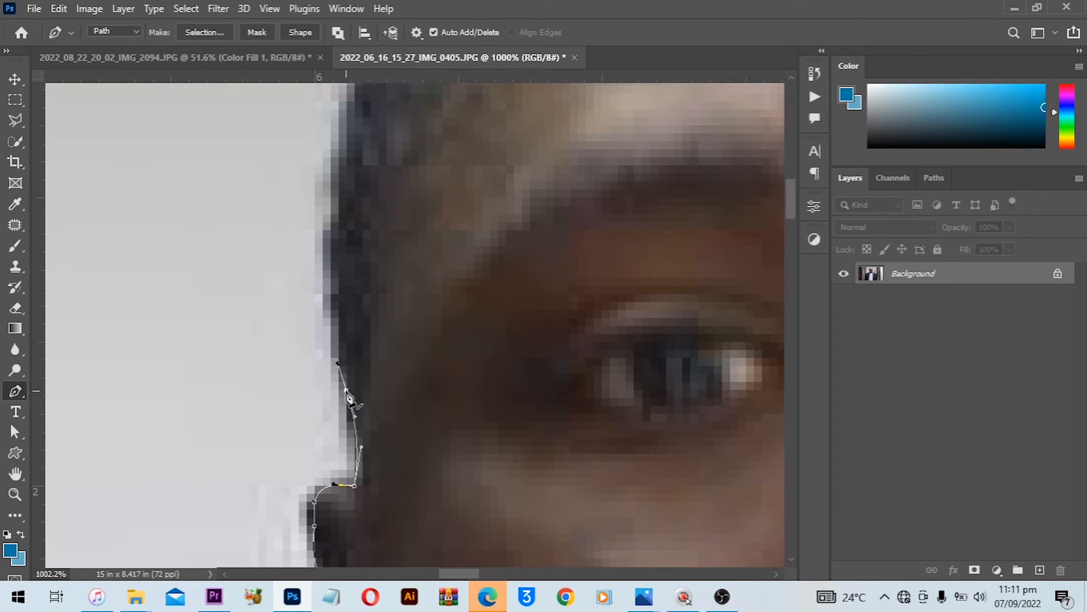
{"action": "left_click_drag", "start_coordinate": [349, 397], "coordinate": [341, 375]}
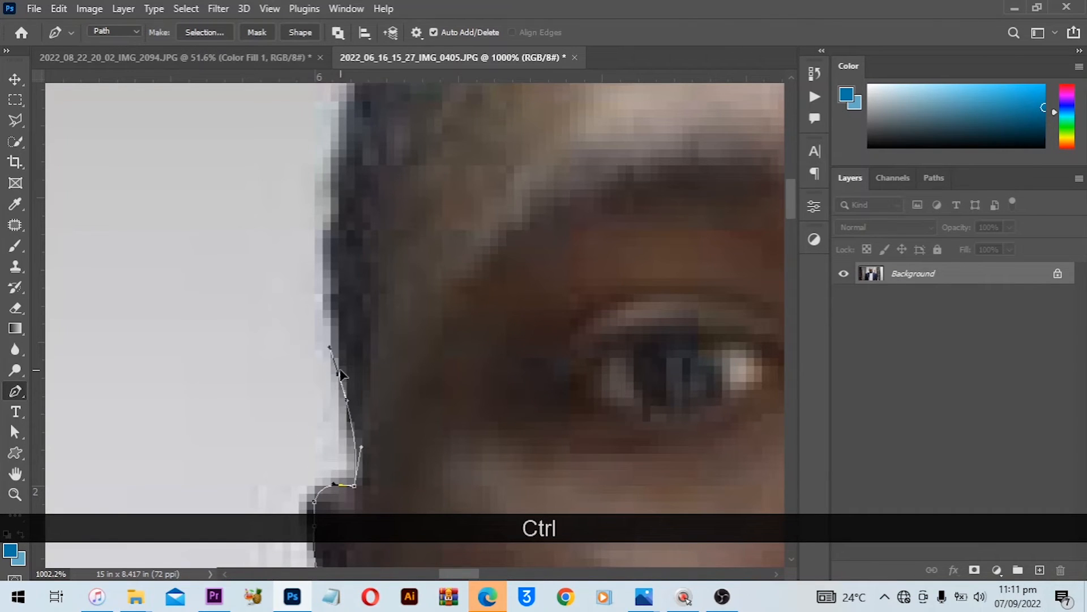
- Continue the path up the hair edge beside the forehead with two curved anchor points
{"action": "scroll", "coordinate": [344, 370], "scroll_direction": "up", "scroll_amount": 8}
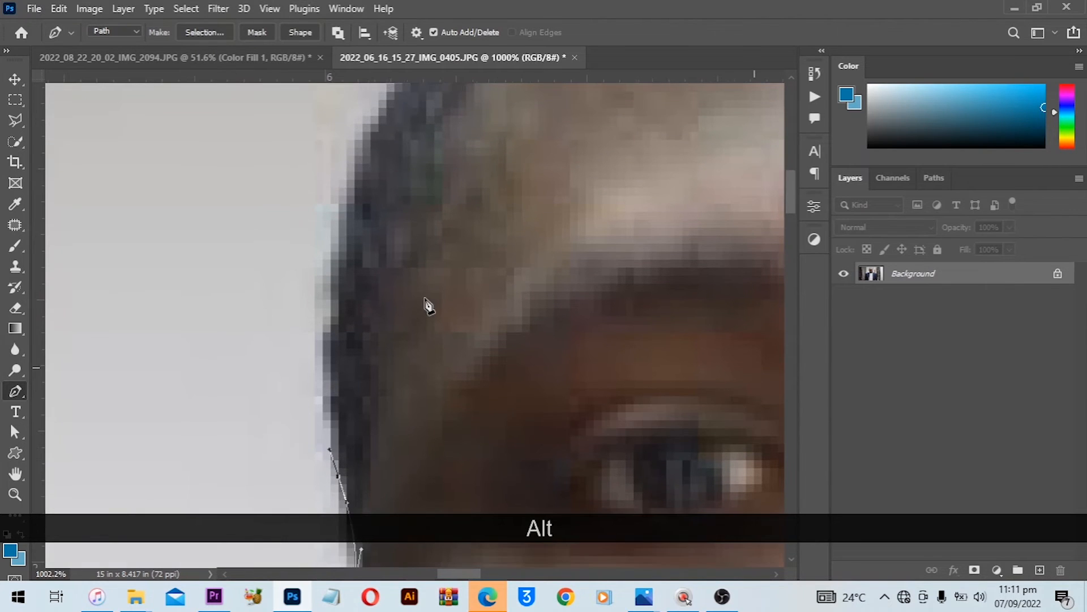
{"action": "scroll", "coordinate": [425, 299], "scroll_direction": "down", "scroll_amount": 1}
{"action": "scroll", "coordinate": [428, 317], "scroll_direction": "down", "scroll_amount": 3}
{"action": "scroll", "coordinate": [390, 301], "scroll_direction": "up", "scroll_amount": 4}
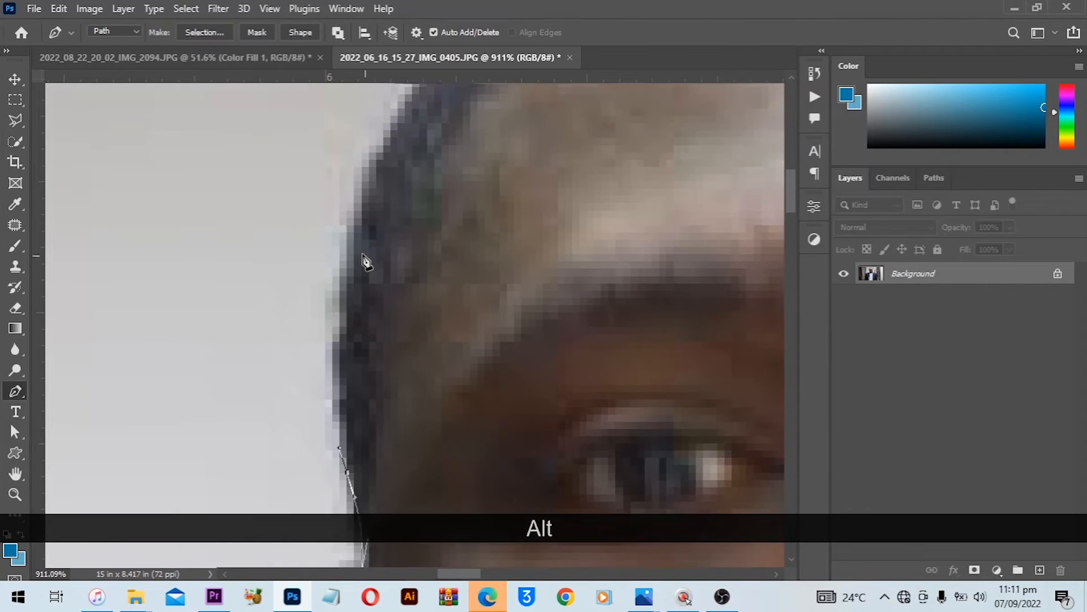
{"action": "left_click_drag", "start_coordinate": [354, 226], "coordinate": [283, 302]}
{"action": "key", "text": "space"}
{"action": "key", "text": "space"}
{"action": "left_click_drag", "start_coordinate": [388, 218], "coordinate": [347, 287]}
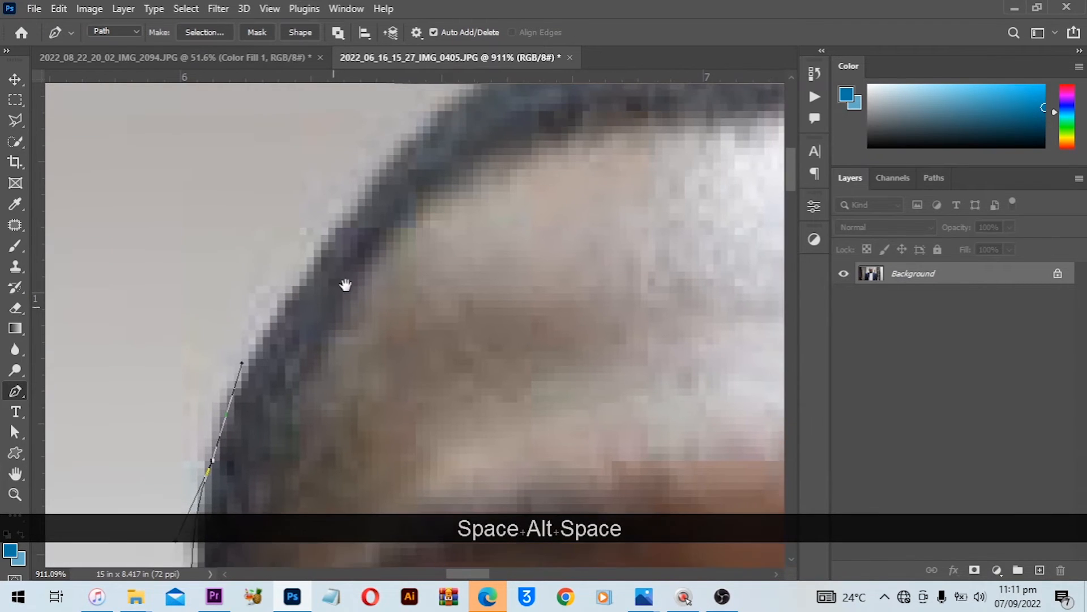
{"action": "left_click_drag", "start_coordinate": [348, 220], "coordinate": [394, 181]}
- Trace the hair outline over the top of the head and close the path at its starting anchor
{"action": "key", "text": "space"}
{"action": "left_click_drag", "start_coordinate": [430, 141], "coordinate": [271, 347]}
{"action": "left_click_drag", "start_coordinate": [398, 246], "coordinate": [514, 188]}
{"action": "scroll", "coordinate": [385, 252], "scroll_direction": "up", "scroll_amount": 1}
{"action": "left_click_drag", "start_coordinate": [566, 245], "coordinate": [607, 237]}
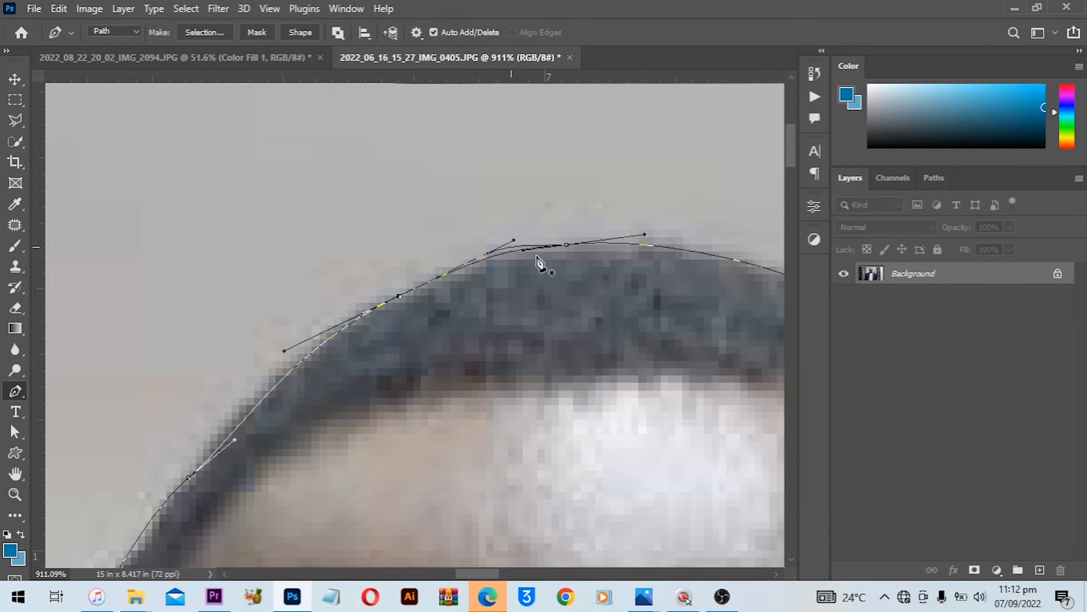
{"action": "key", "text": "alt"}
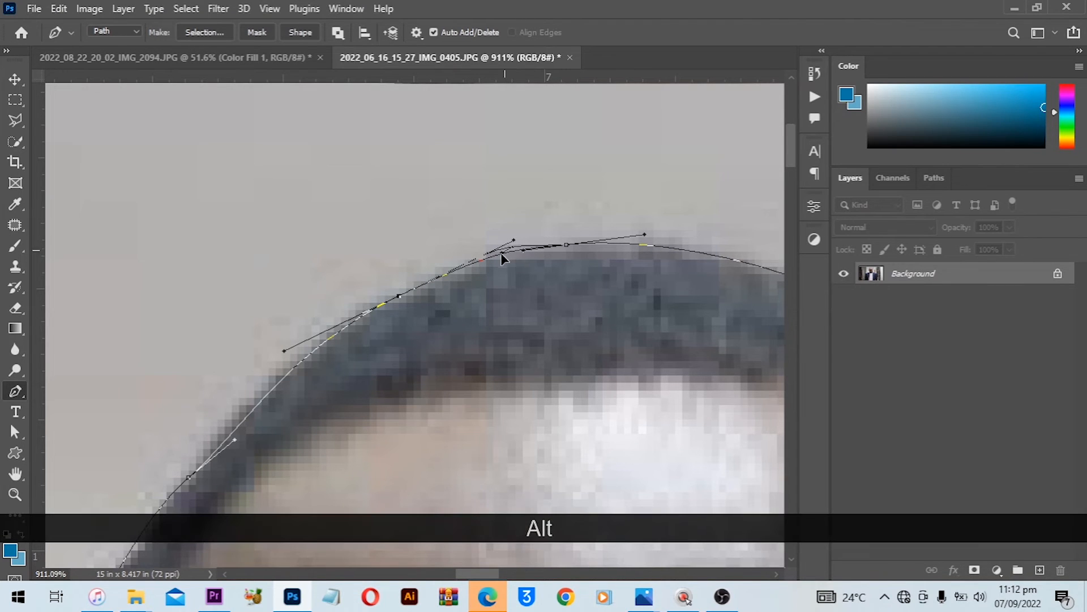
{"action": "key", "text": "ctrl+alt+z"}
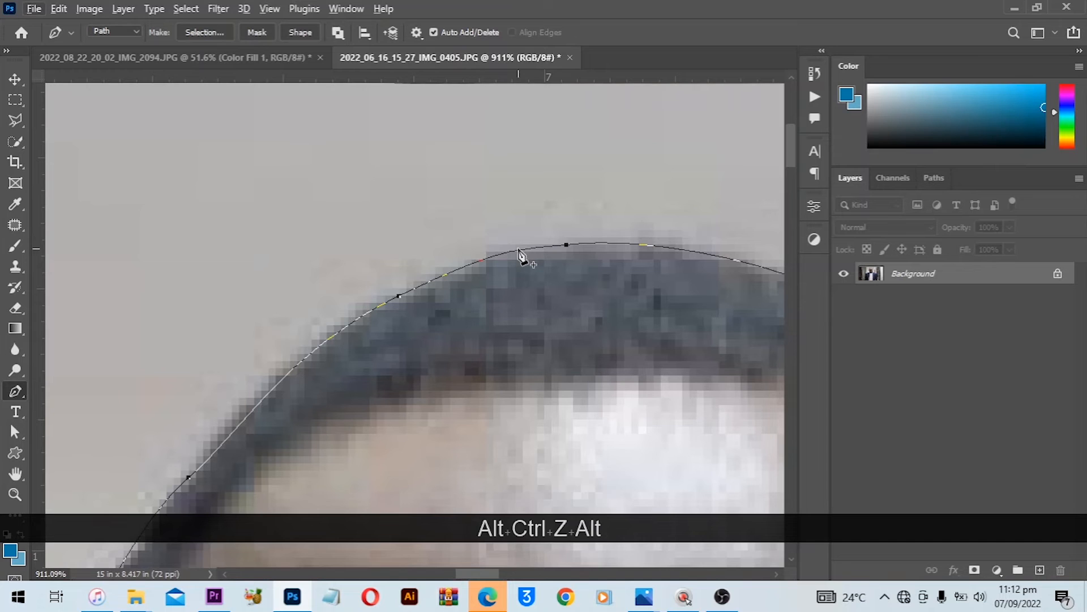
- Convert the closed path into a new anti-aliased selection with a 0-pixel feather and mask the photo layer with it
{"action": "key", "text": "ctrl+0"}
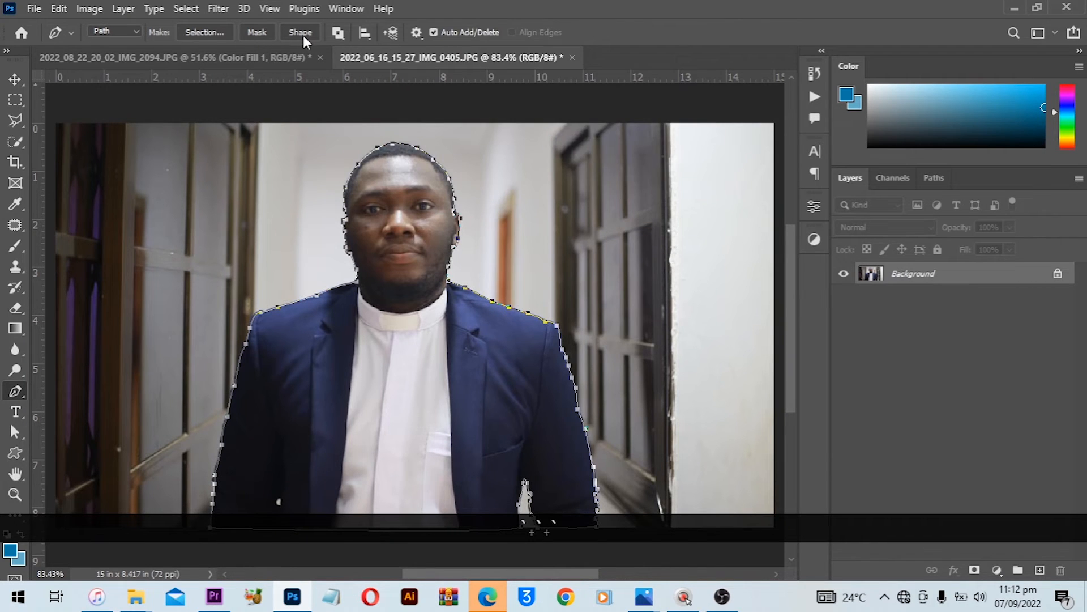
{"action": "key", "text": "v"}
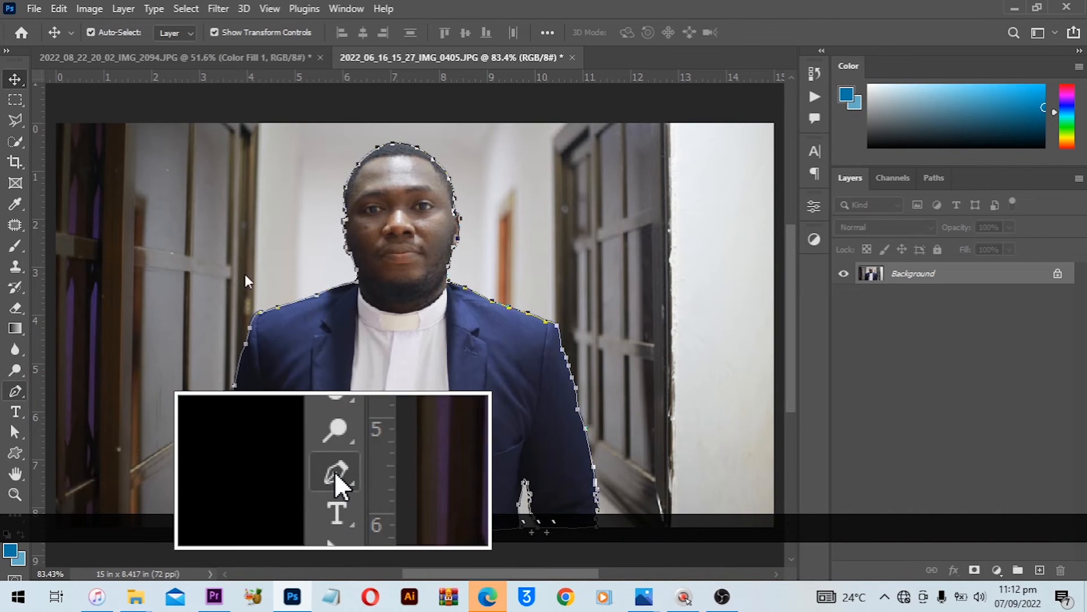
{"action": "left_click", "coordinate": [15, 391]}
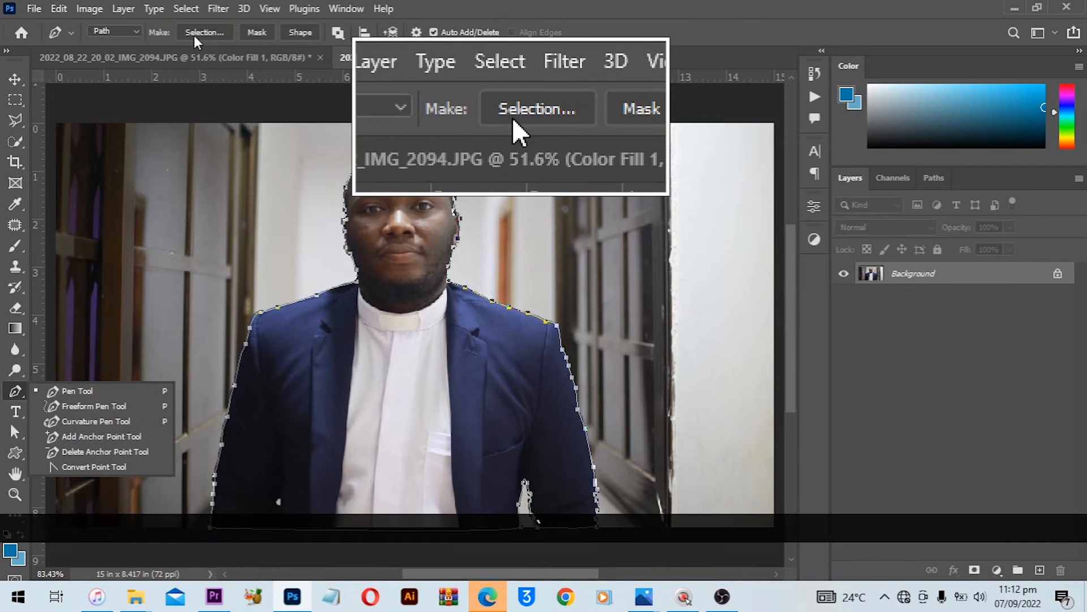
{"action": "left_click", "coordinate": [193, 35]}
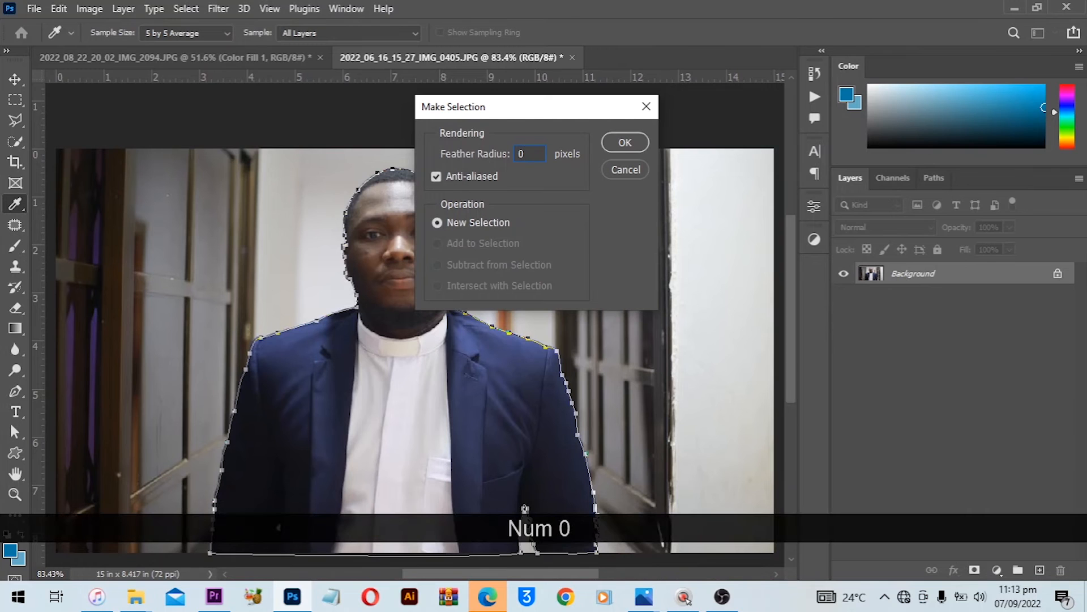
{"action": "left_click", "coordinate": [619, 145]}
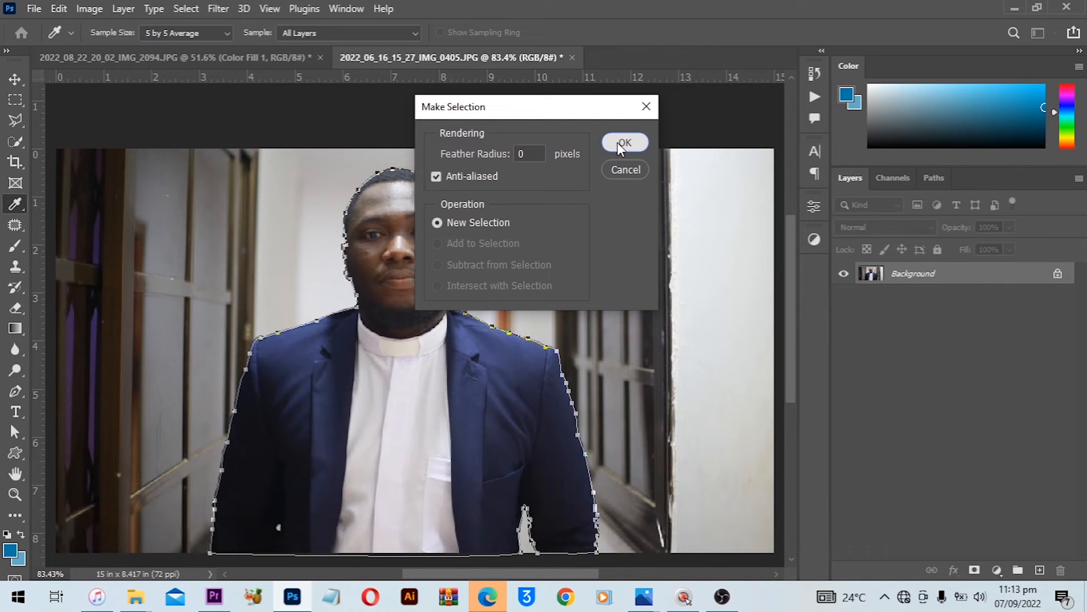
{"action": "left_click", "coordinate": [623, 143]}
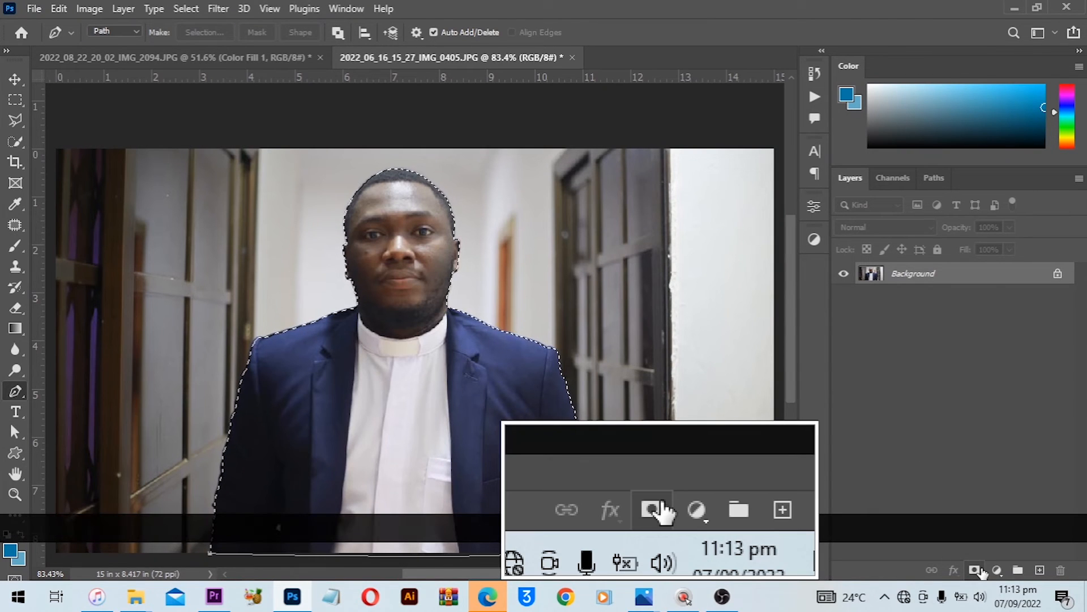
{"action": "left_click", "coordinate": [983, 572]}
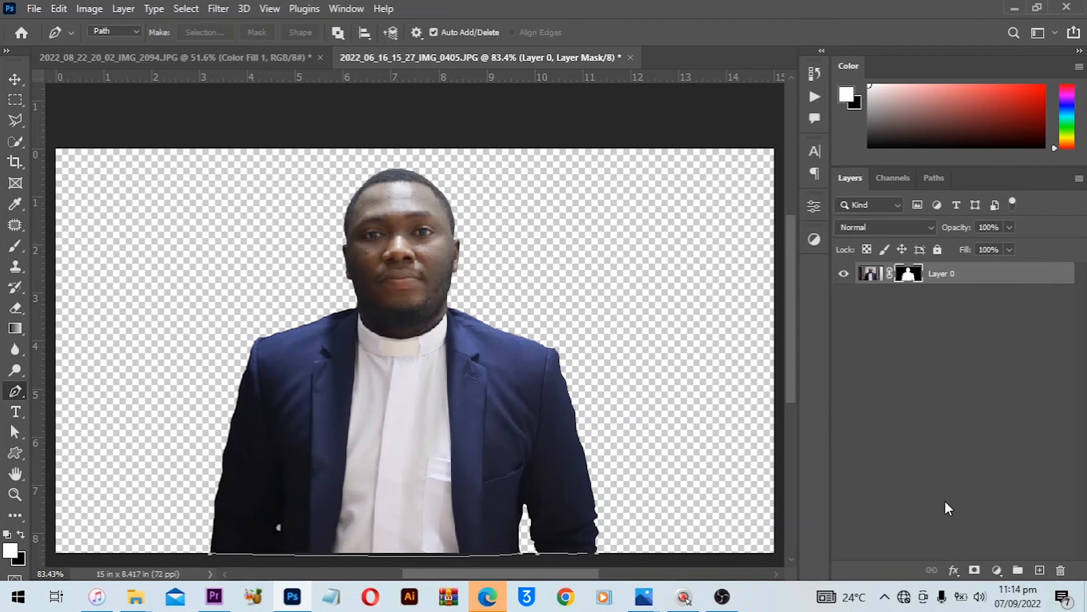
- Add a solid color fill layer in green 05812b and place it beneath the masked portrait layer
{"action": "left_click", "coordinate": [998, 569]}
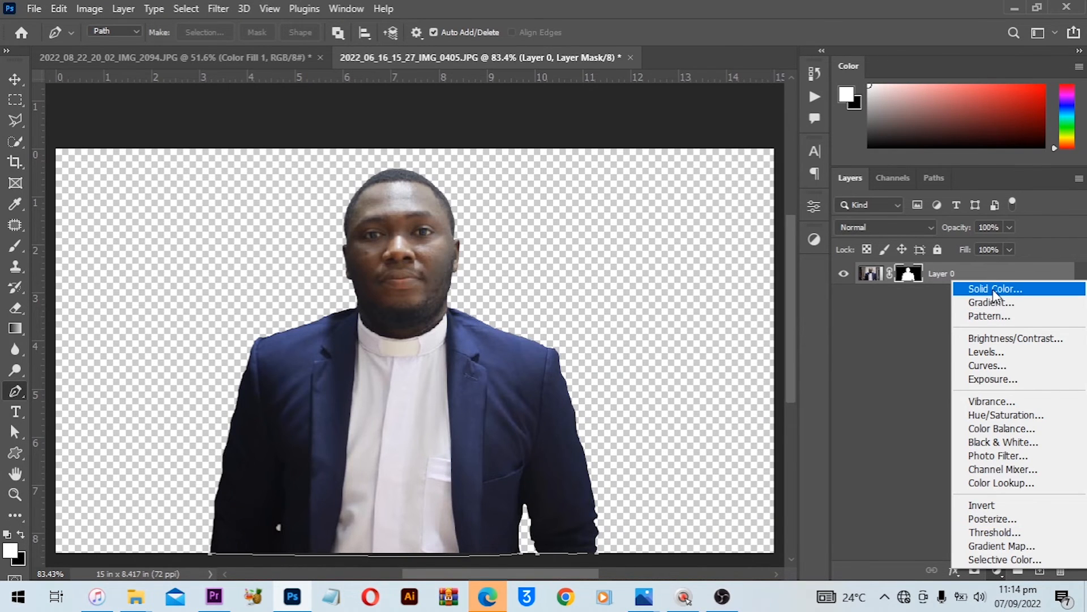
{"action": "left_click", "coordinate": [992, 290]}
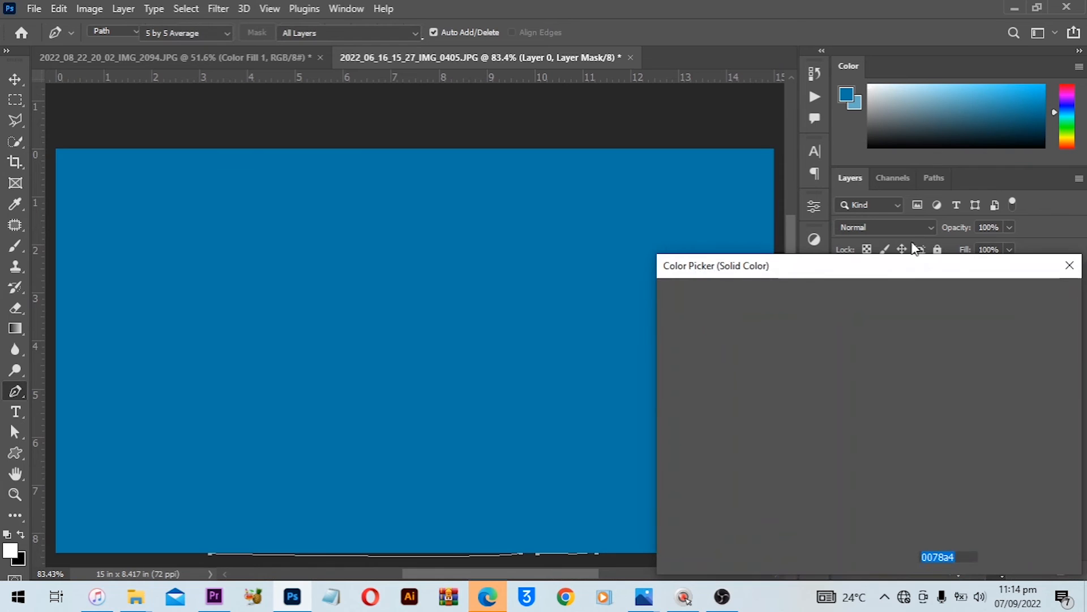
{"action": "mouse_move", "coordinate": [884, 406]}
{"action": "left_mouse_down"}
{"action": "mouse_move", "coordinate": [885, 426]}
{"action": "mouse_move", "coordinate": [885, 392]}
{"action": "left_mouse_up"}
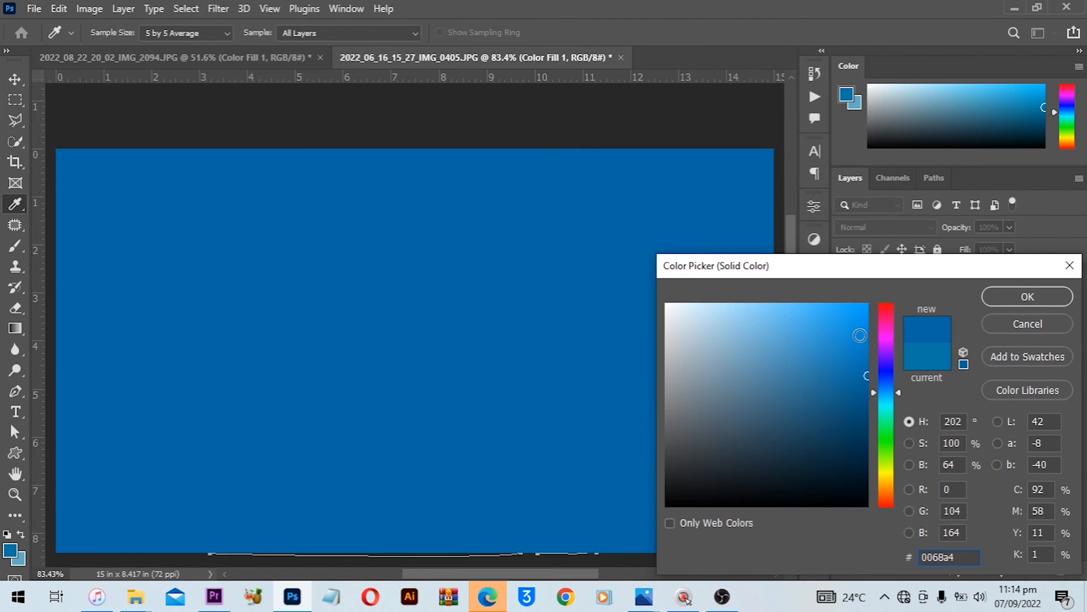
{"action": "left_click", "coordinate": [861, 339]}
{"action": "left_click", "coordinate": [861, 402]}
{"action": "left_click", "coordinate": [887, 429]}
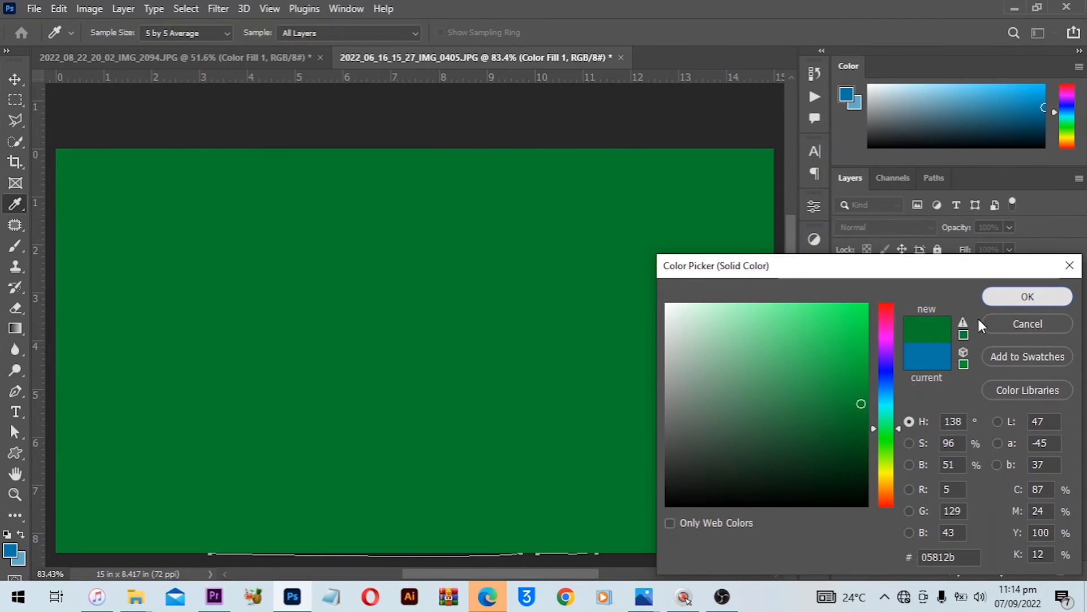
{"action": "key", "text": "Return"}
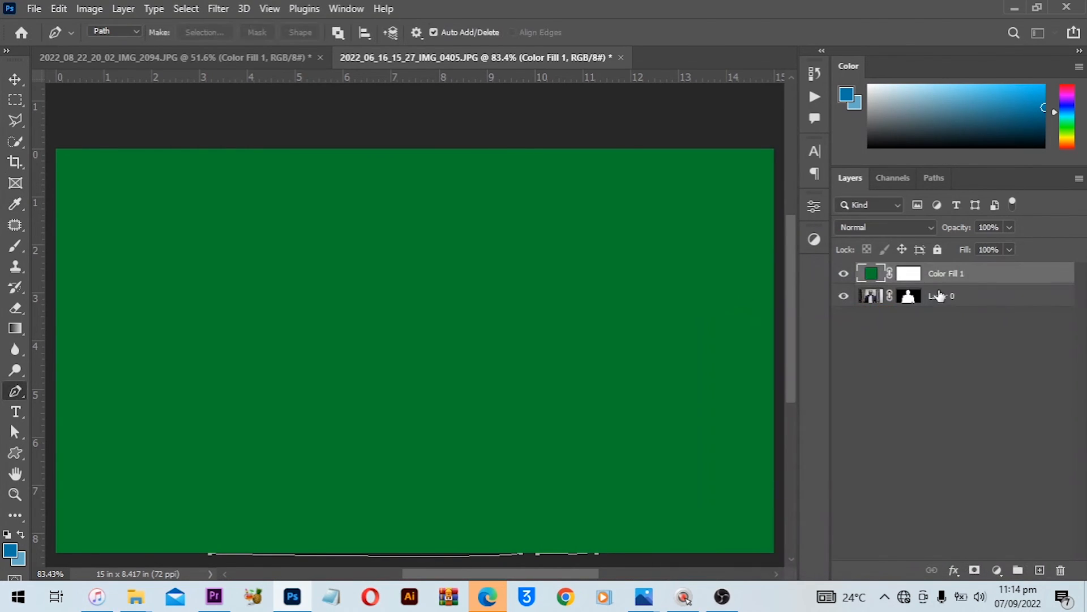
{"action": "left_click_drag", "start_coordinate": [955, 282], "coordinate": [959, 311]}
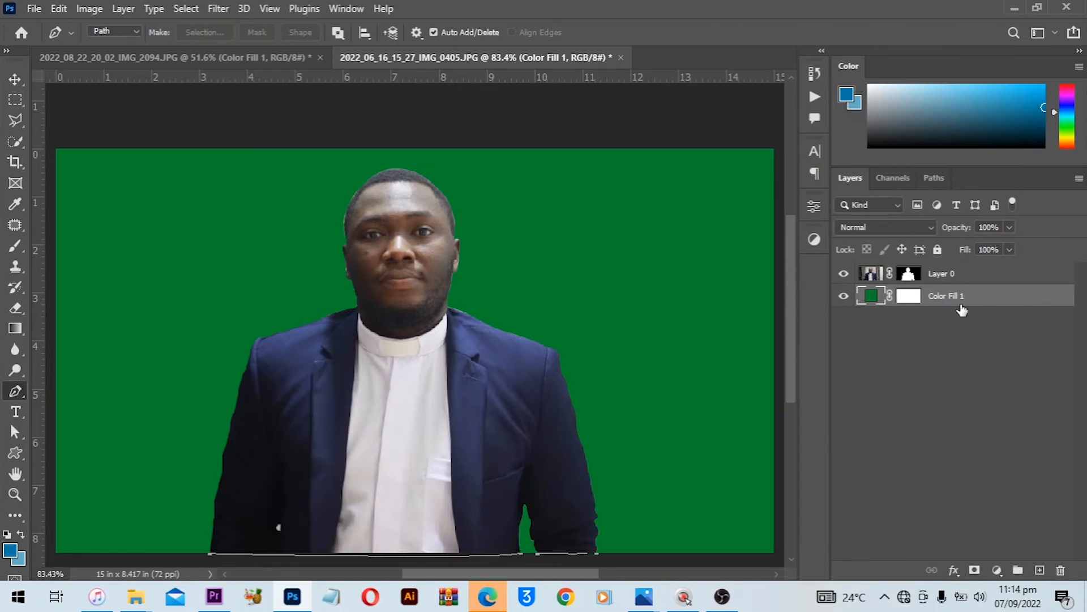
- Select the portrait layer's mask and open it in the Select and Mask workspace
{"action": "key", "text": "ctrl+0"}
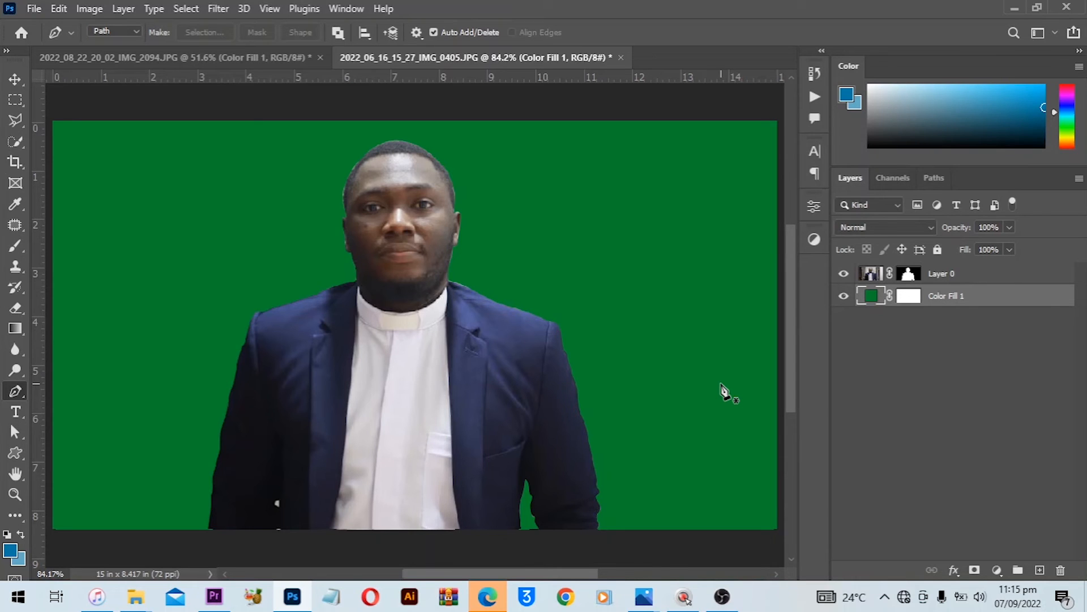
{"action": "scroll", "coordinate": [343, 194], "scroll_direction": "up", "scroll_amount": 3}
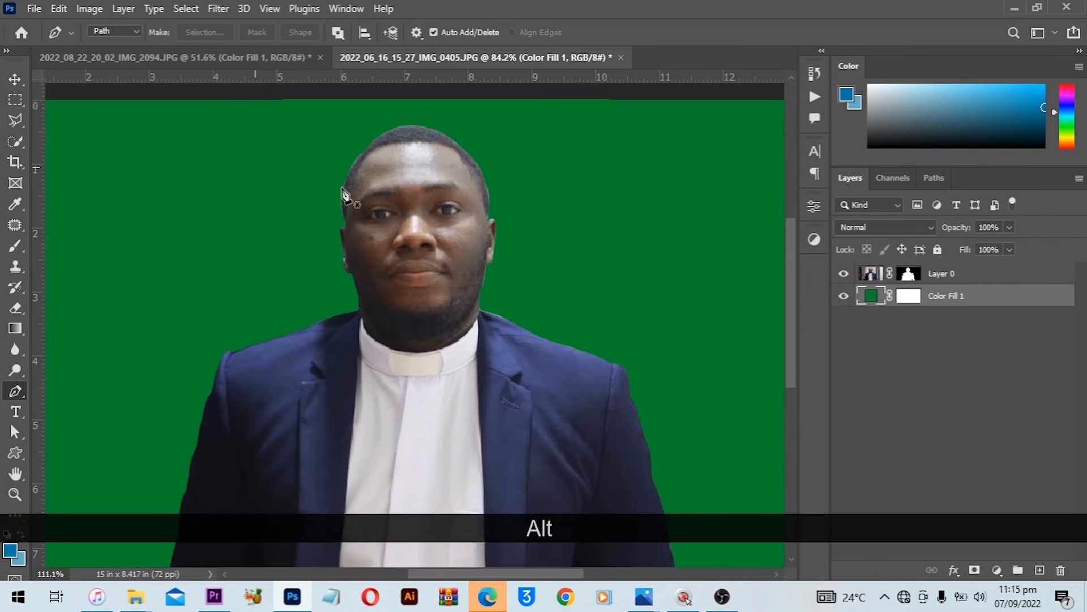
{"action": "scroll", "coordinate": [344, 194], "scroll_direction": "up", "scroll_amount": 2}
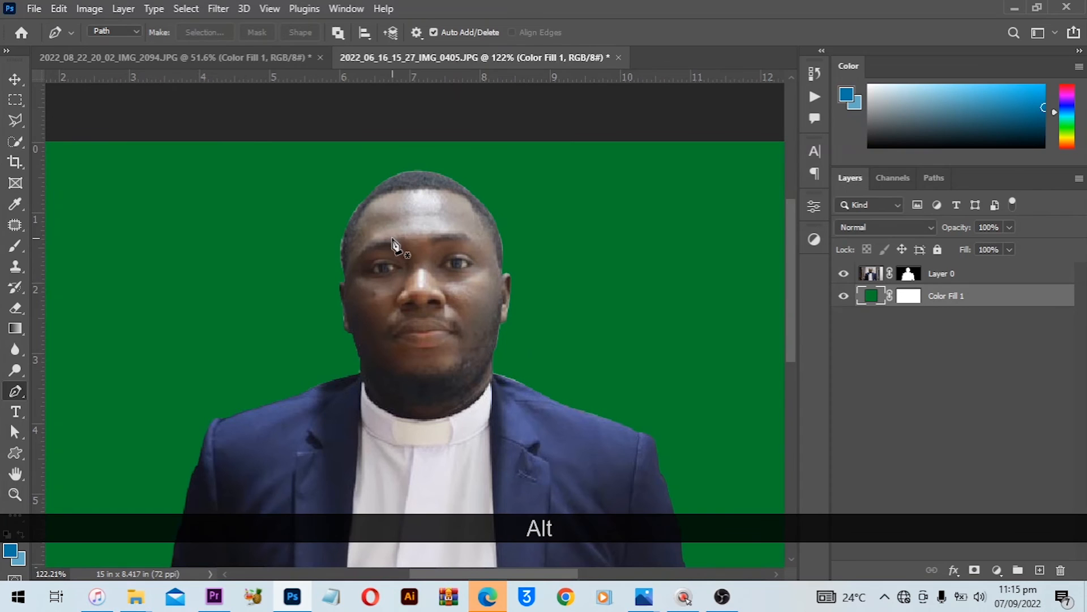
{"action": "left_click", "coordinate": [908, 274]}
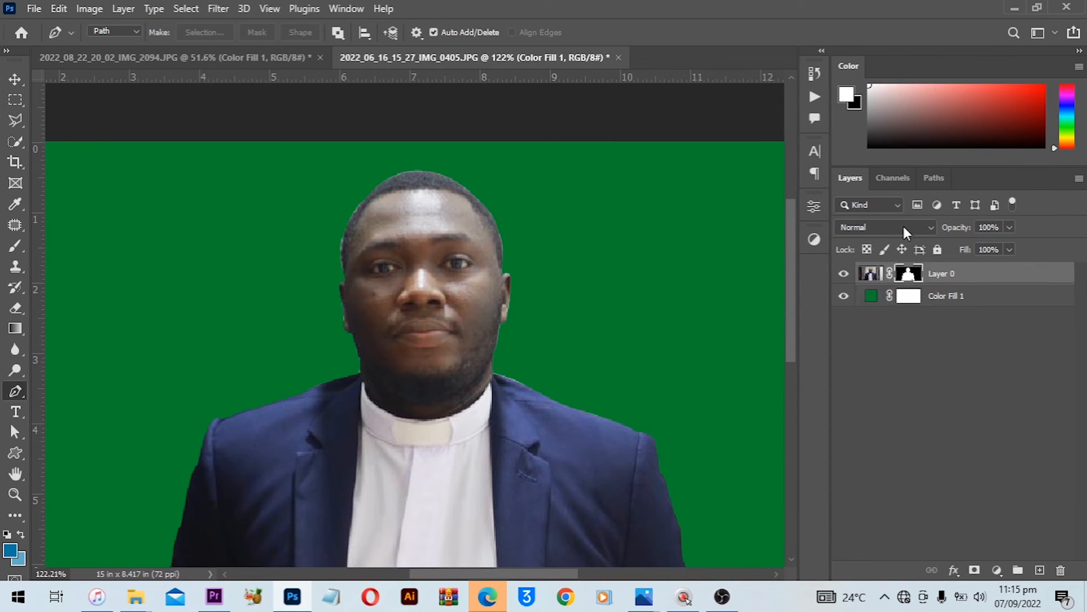
{"action": "left_click", "coordinate": [178, 12]}
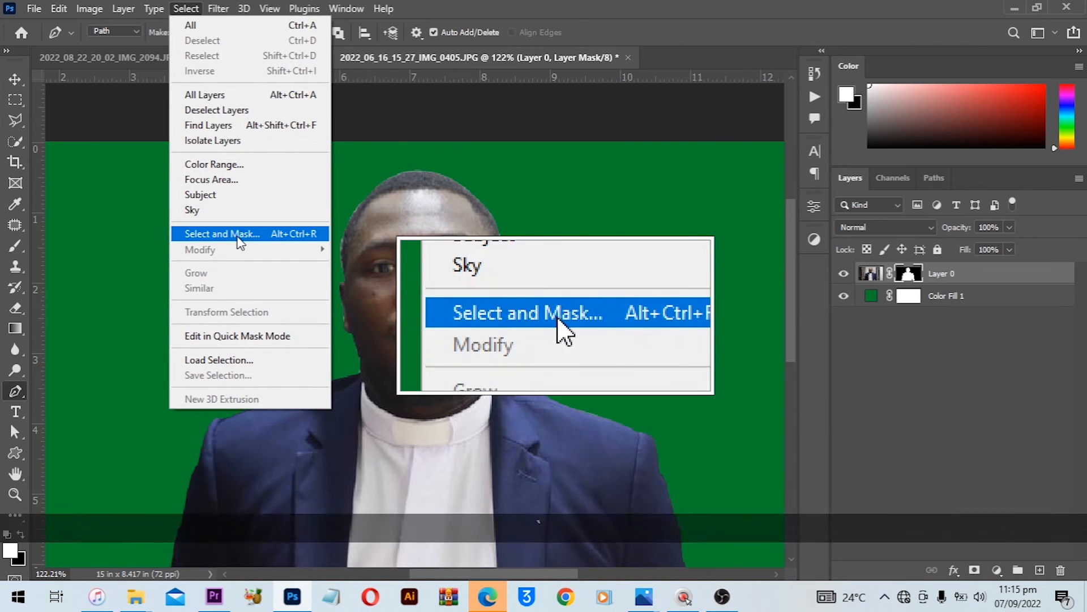
{"action": "left_click", "coordinate": [239, 241]}
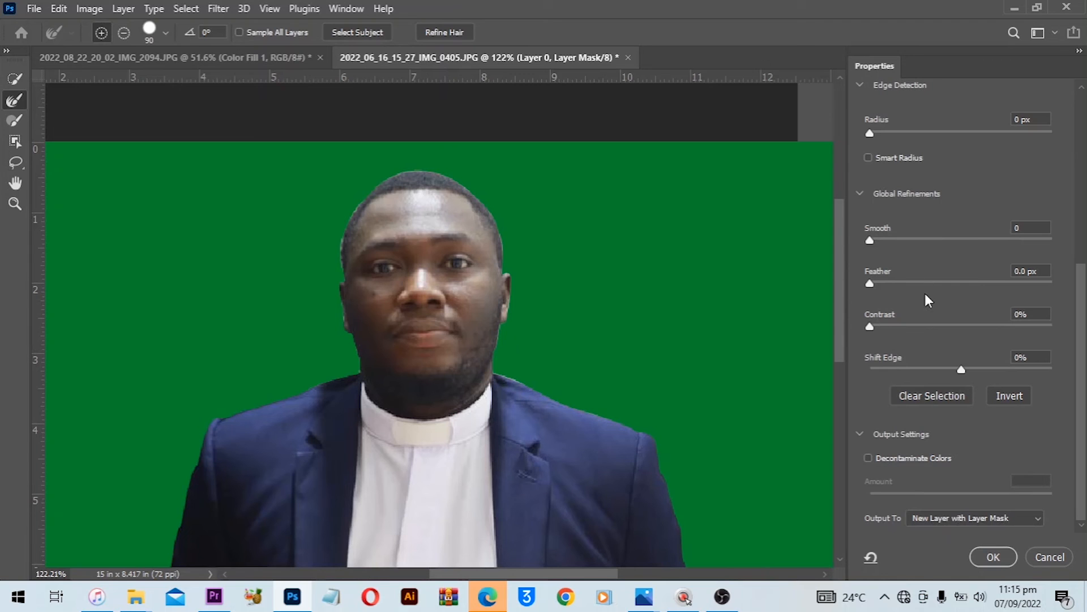
- Preview the hidden background at 59% transparency and restore the transparency to 100%
{"action": "scroll", "coordinate": [962, 361], "scroll_direction": "up", "scroll_amount": 5}
{"action": "left_click_drag", "start_coordinate": [1085, 269], "coordinate": [980, 212]}
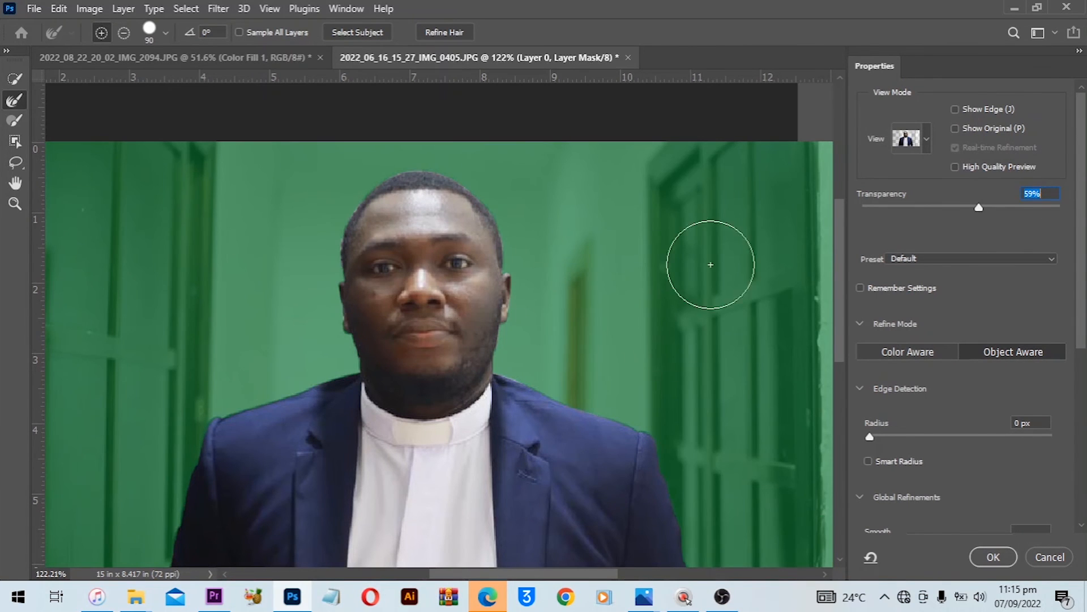
{"action": "left_click_drag", "start_coordinate": [978, 207], "coordinate": [1068, 207]}
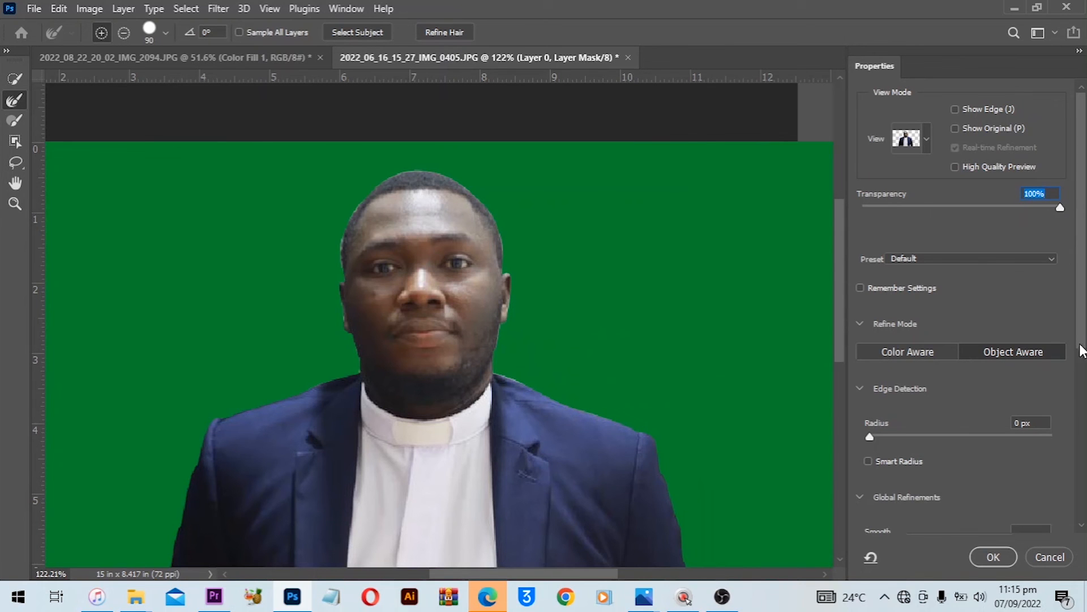
- Tighten the mask edge in the global refinements by setting Shift Edge to -69% and Smooth to 11
{"action": "left_click_drag", "start_coordinate": [1080, 309], "coordinate": [1082, 454]}
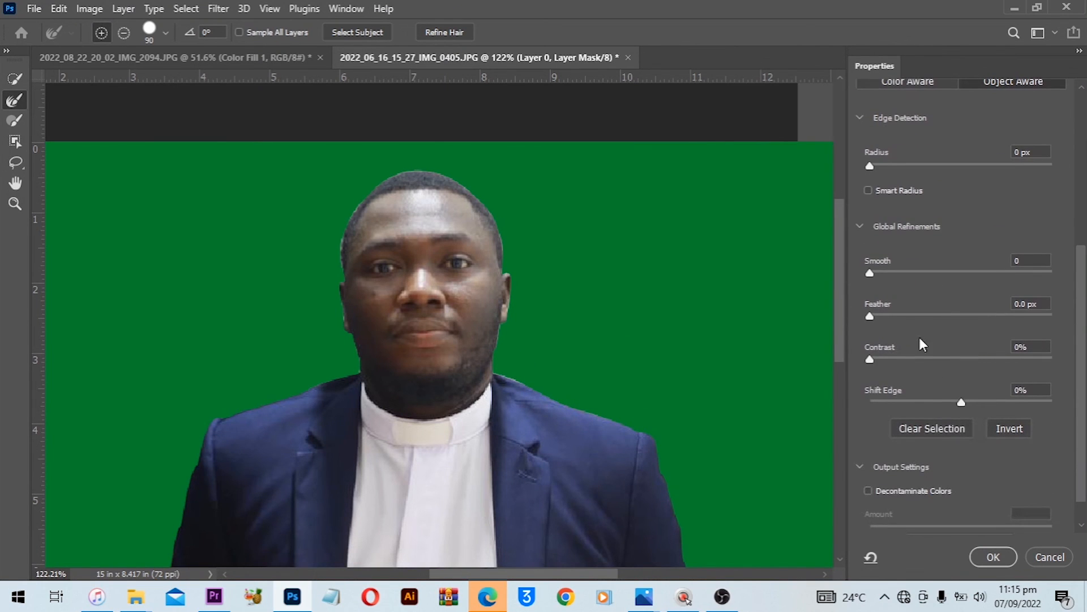
{"action": "left_click_drag", "start_coordinate": [963, 401], "coordinate": [945, 402]}
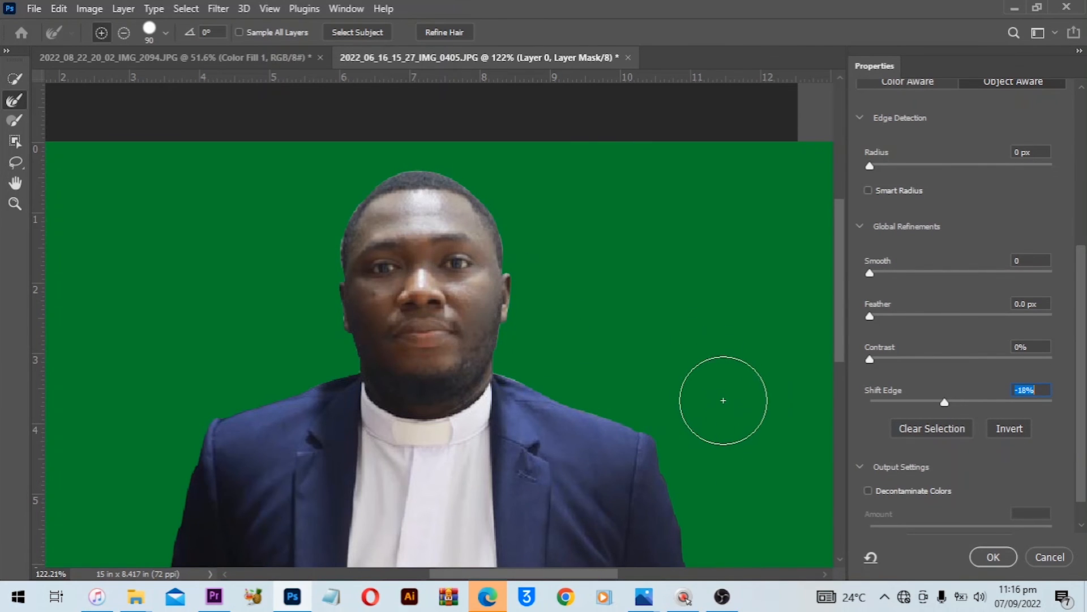
{"action": "left_click_drag", "start_coordinate": [949, 402], "coordinate": [925, 401]}
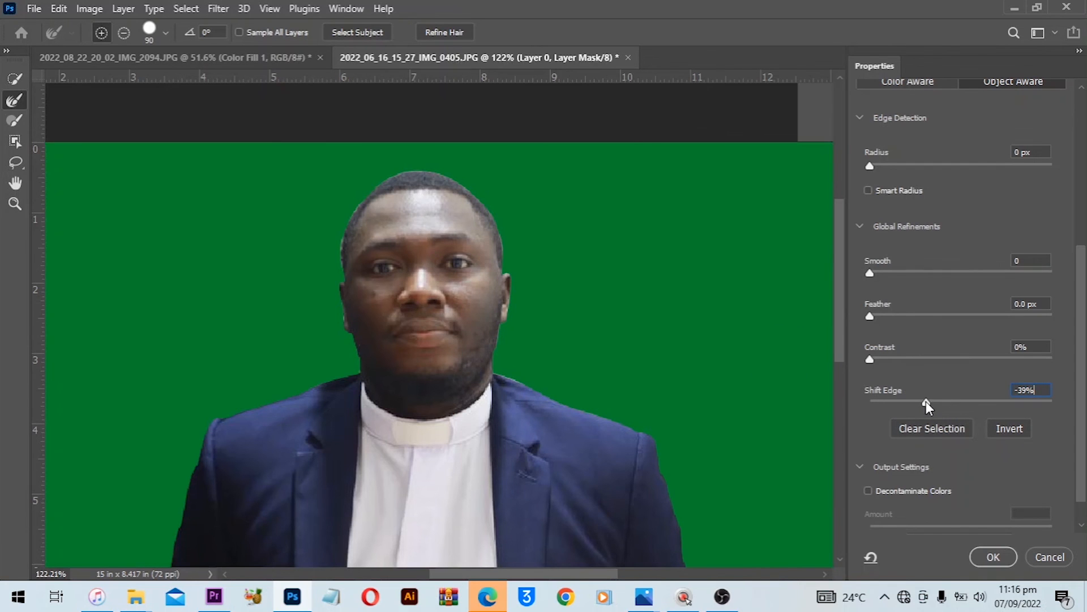
{"action": "key", "text": "alt"}
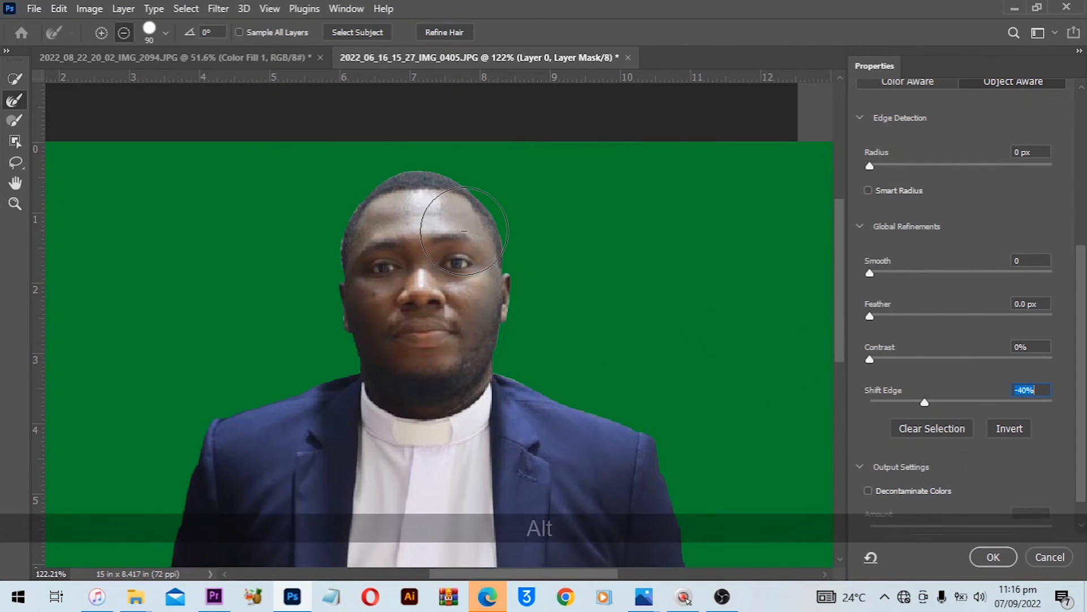
{"action": "scroll", "coordinate": [1065, 187], "scroll_direction": "up", "scroll_amount": 2}
{"action": "scroll", "coordinate": [1064, 187], "scroll_direction": "up", "scroll_amount": 6}
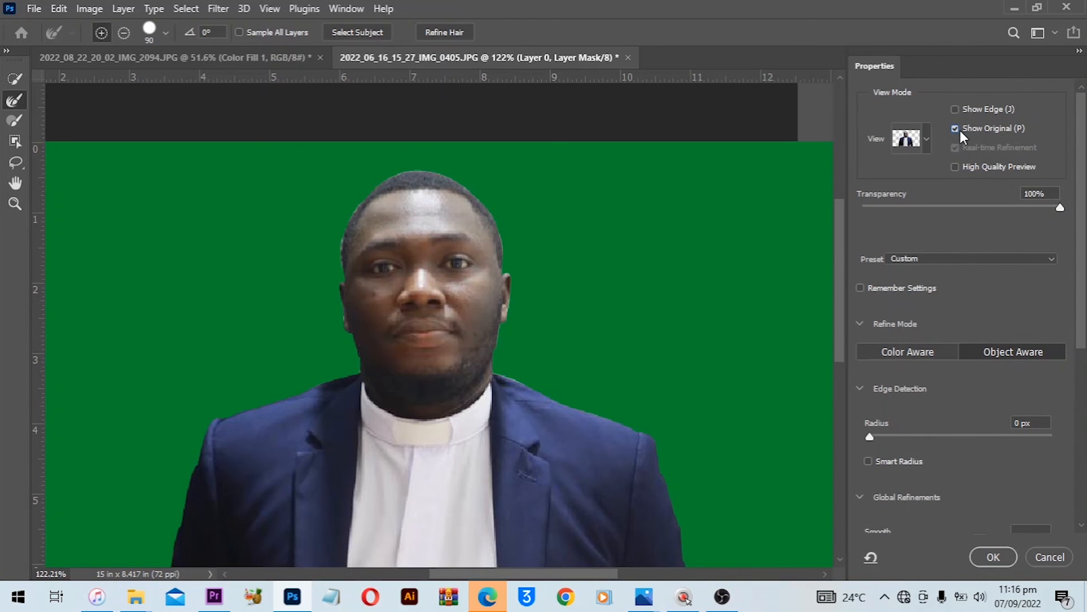
{"action": "scroll", "coordinate": [984, 312], "scroll_direction": "down", "scroll_amount": 9}
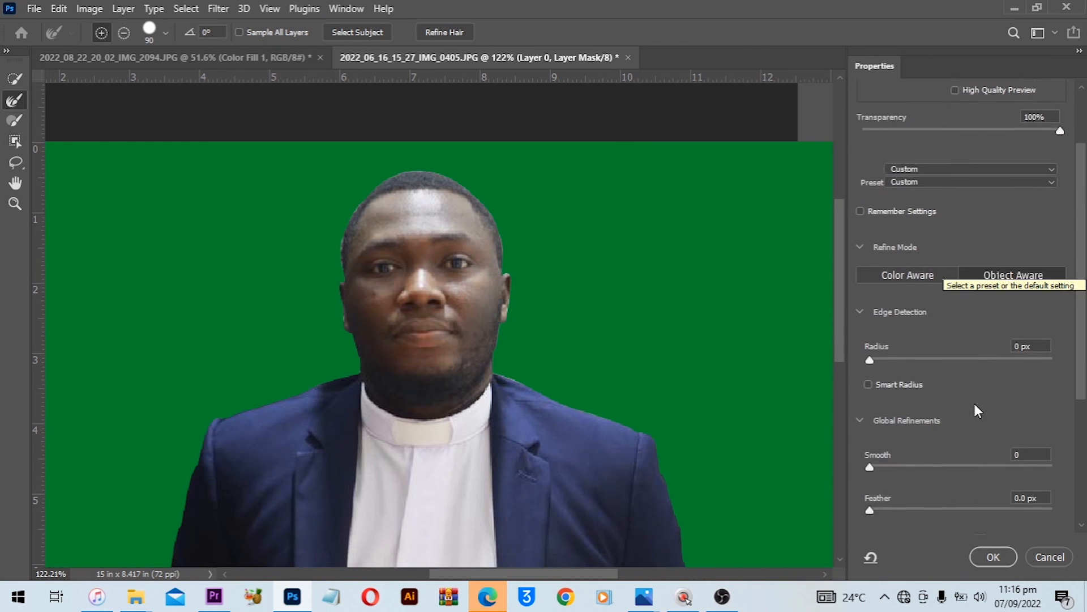
{"action": "left_click_drag", "start_coordinate": [924, 375], "coordinate": [898, 368]}
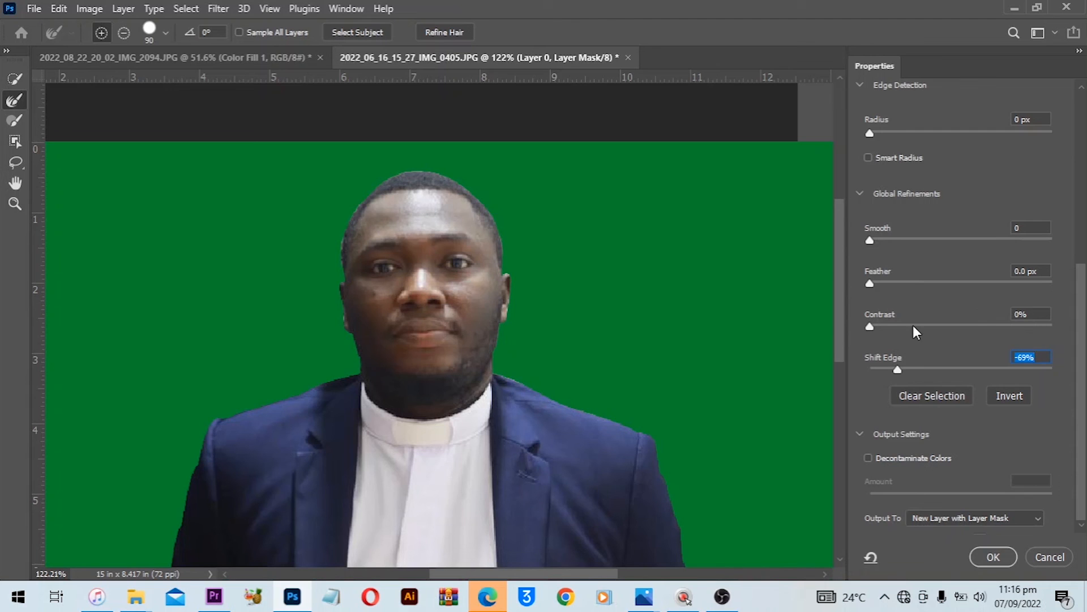
{"action": "scroll", "coordinate": [913, 325], "scroll_direction": "up", "scroll_amount": 2}
{"action": "left_click", "coordinate": [889, 266]}
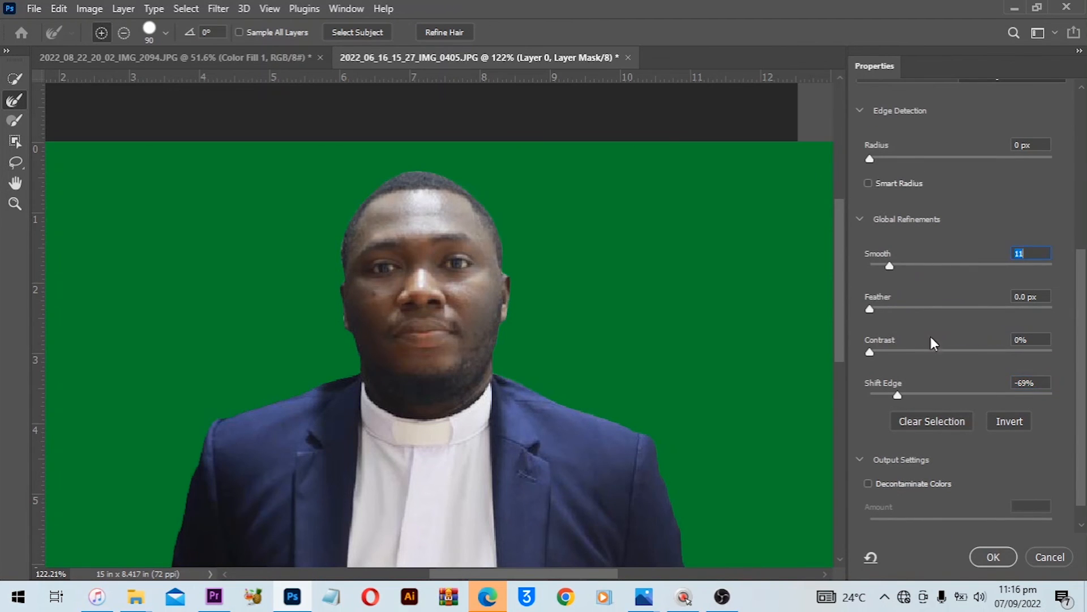
- With Smooth at 10, enable Decontaminate Colors at 100% and output the refined selection to a new layer with layer mask
{"action": "scroll", "coordinate": [939, 501], "scroll_direction": "down", "scroll_amount": 2}
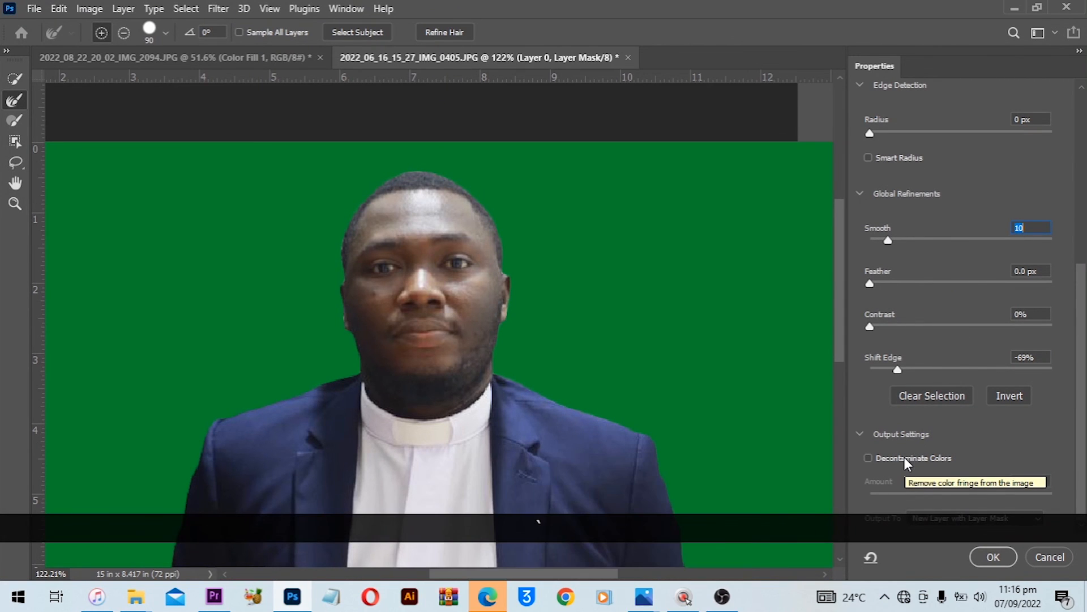
{"action": "left_click", "coordinate": [905, 457]}
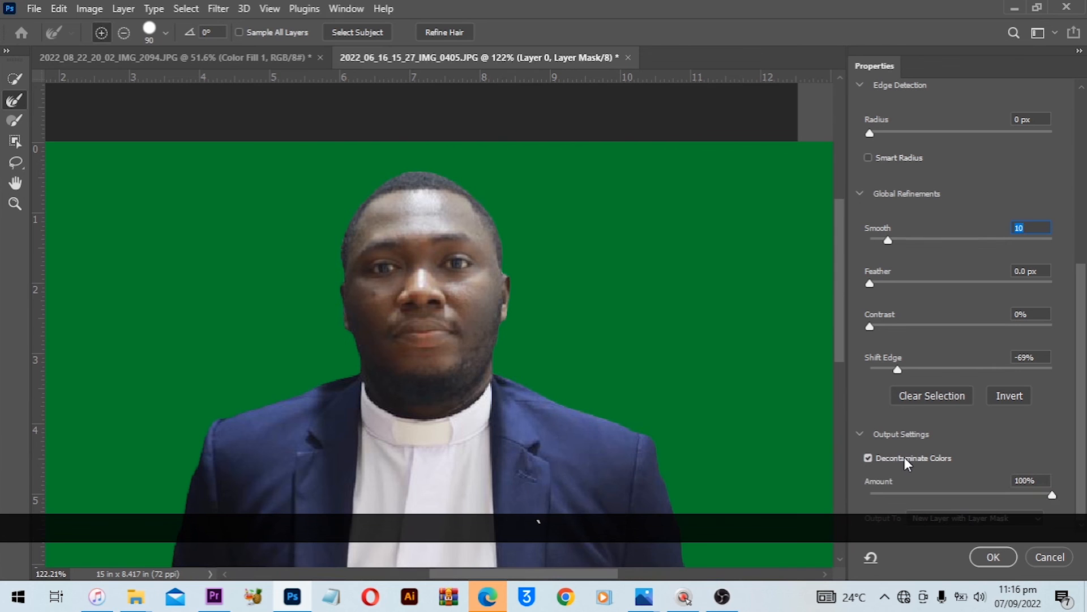
{"action": "left_click", "coordinate": [905, 457]}
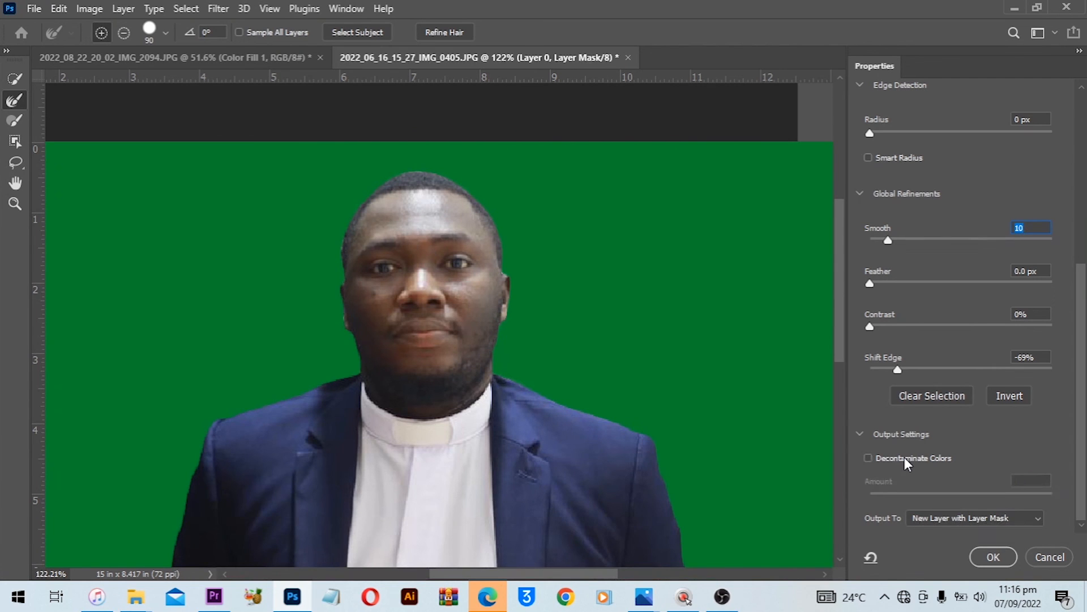
{"action": "left_click", "coordinate": [905, 457]}
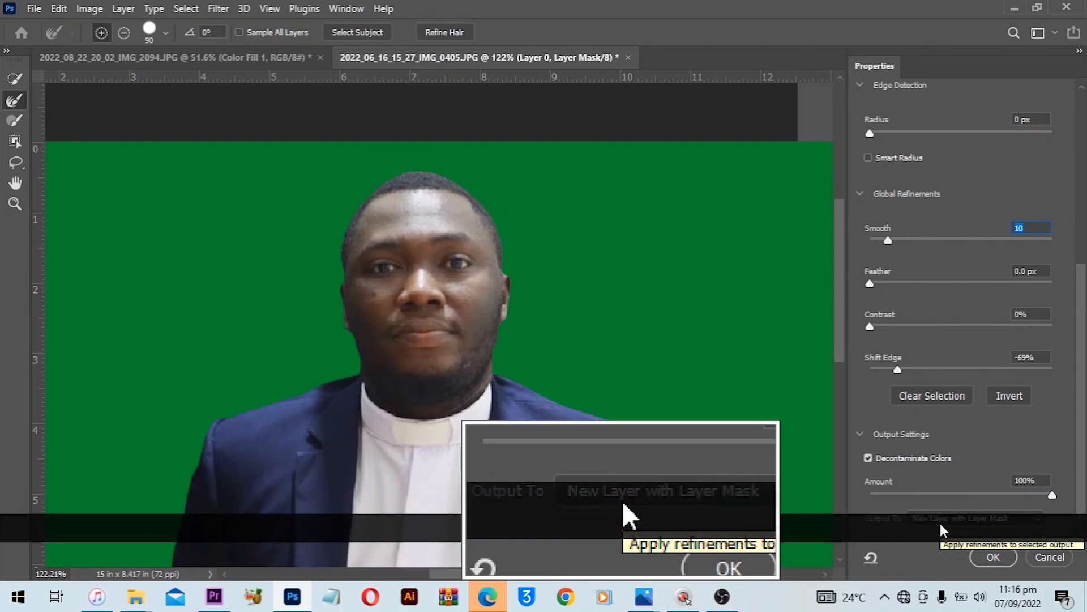
{"action": "left_click", "coordinate": [983, 560]}
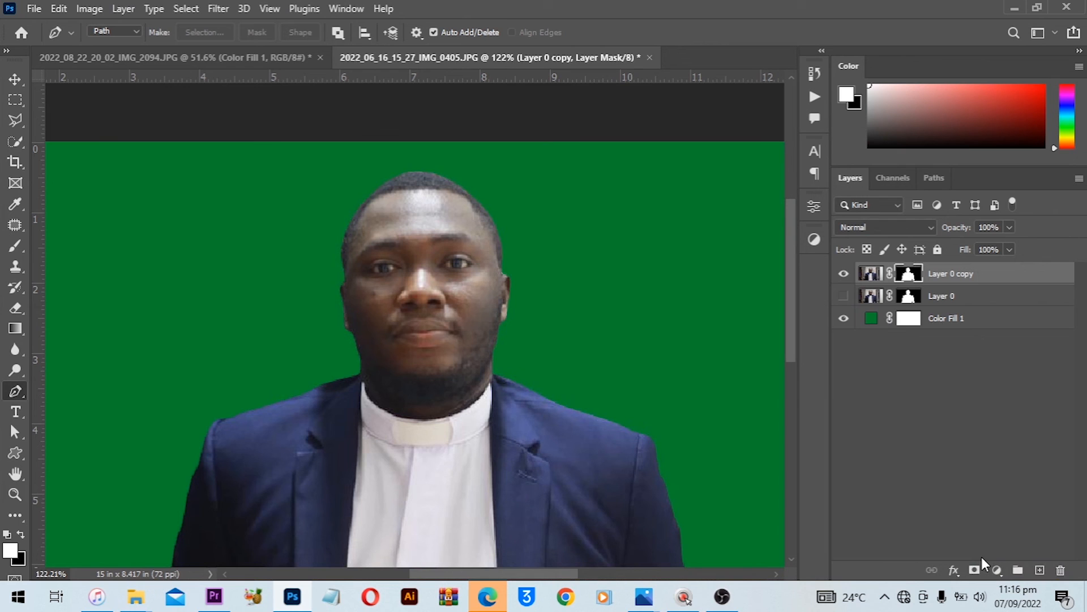
- Compare the original masked portrait with its refined copy by toggling their visibility, leaving only the refined copy shown above the green fill
{"action": "left_click", "coordinate": [844, 274]}
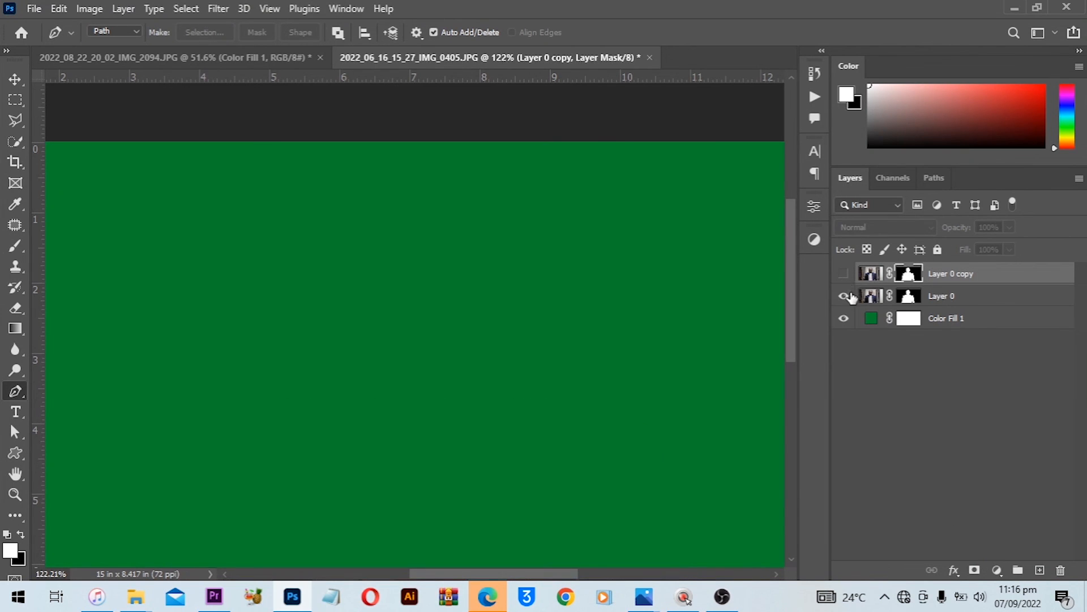
{"action": "left_click", "coordinate": [844, 295]}
{"action": "left_click", "coordinate": [850, 297]}
{"action": "left_click", "coordinate": [846, 273]}
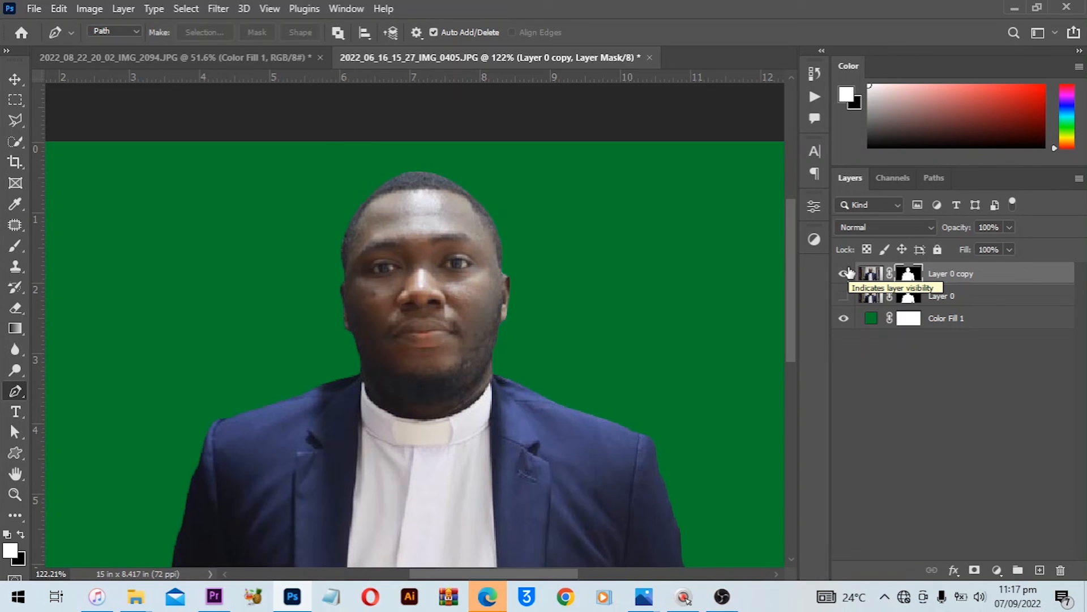
{"action": "key", "text": "ctrl+0"}
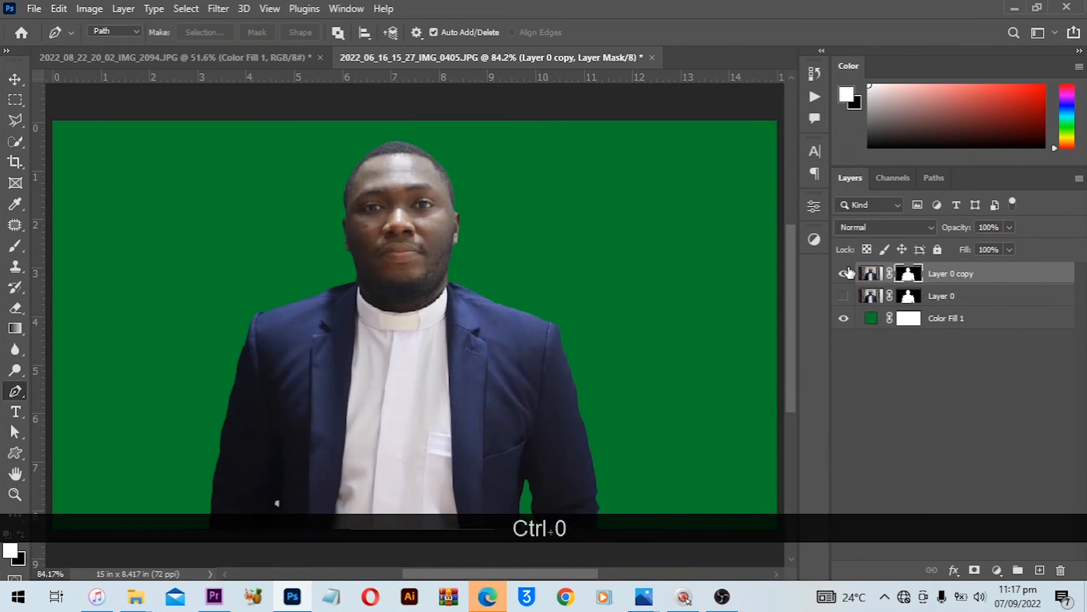